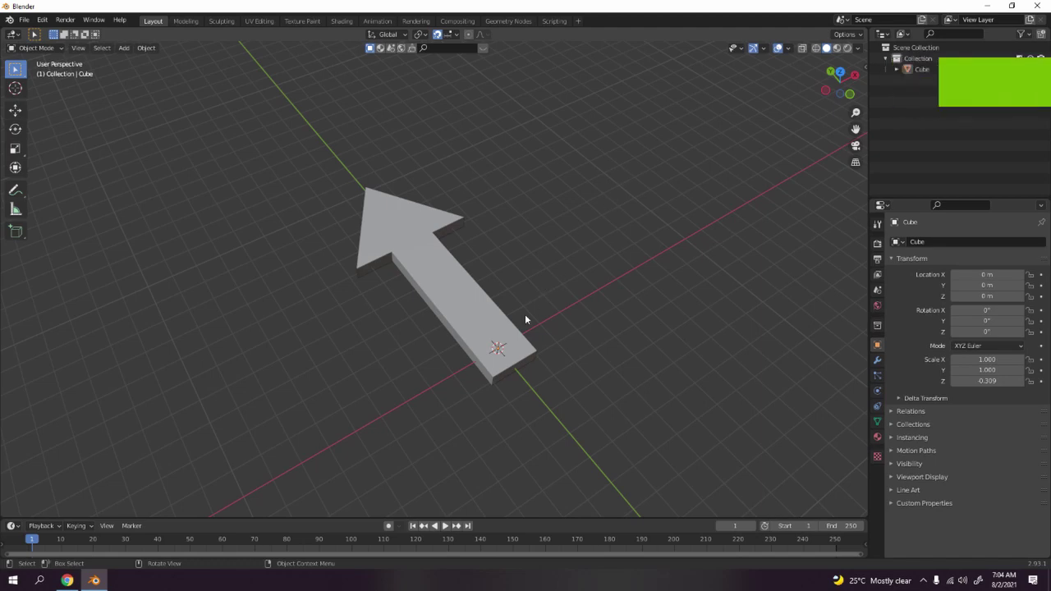
Select the existing arrow object and hide it in the viewport
middle_click_drag(578, 263, 569, 238)
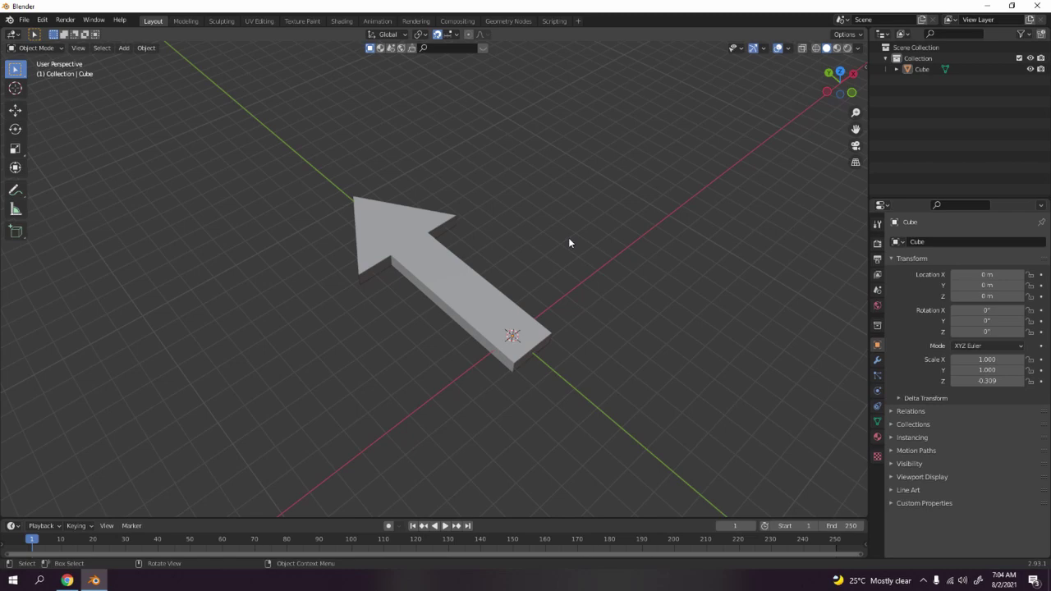
middle_click_drag(568, 266, 439, 302)
left_click(439, 298)
middle_click_drag(450, 259, 522, 314)
scroll(530, 242, "up", 5)
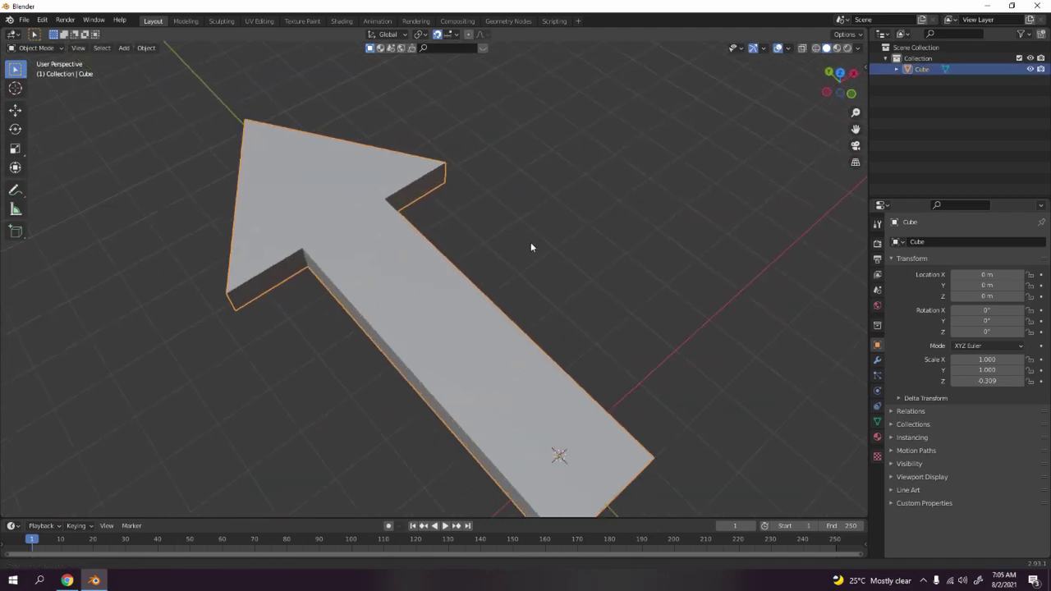
scroll(526, 243, "down", 4)
middle_click_drag(526, 247, 490, 276)
key("h")
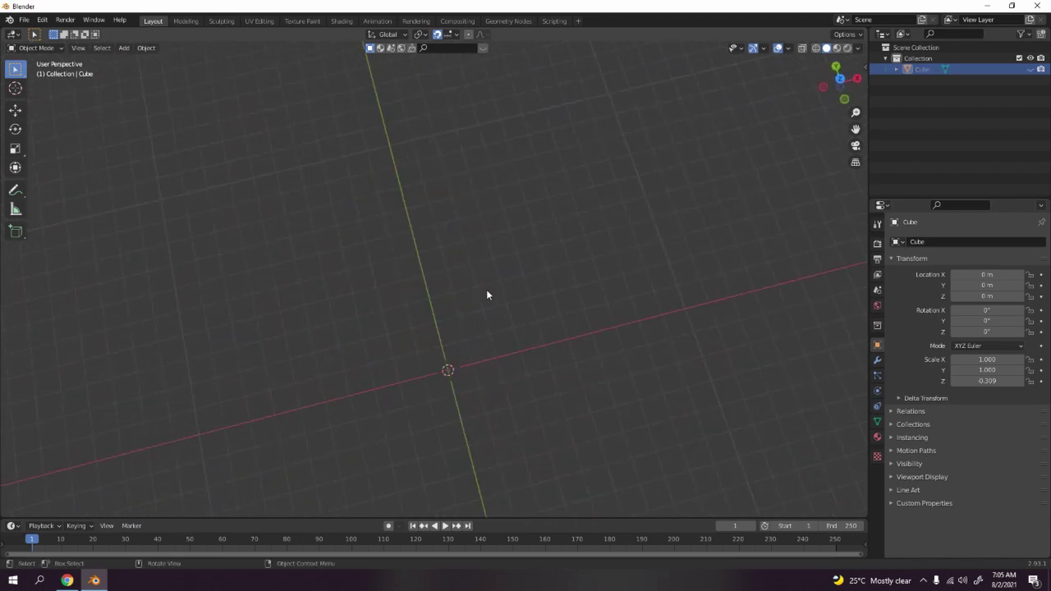
key("KP_7")
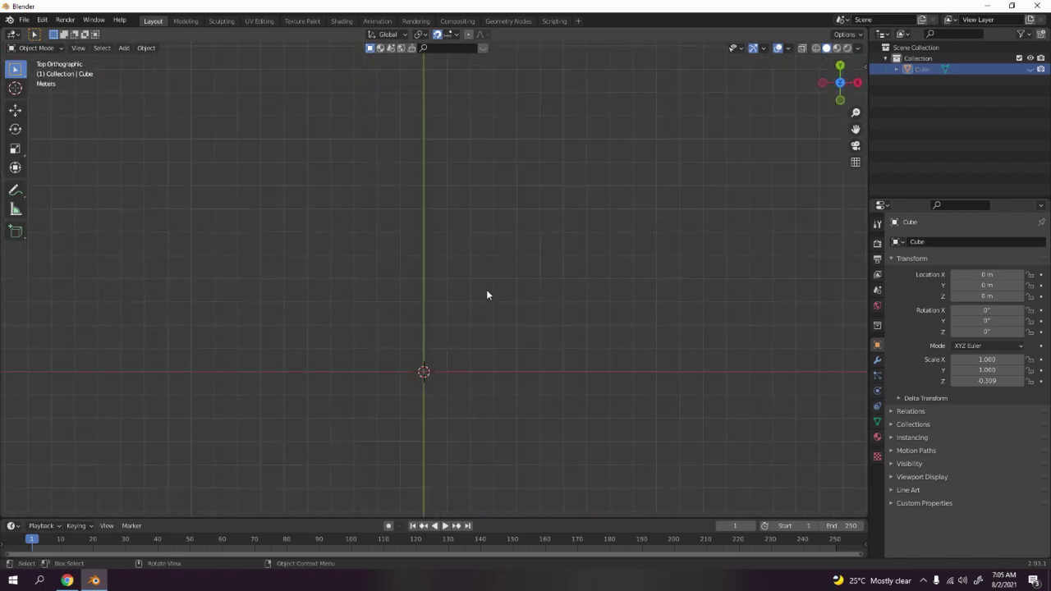
key("shift+a")
key("Down")
key("Down")
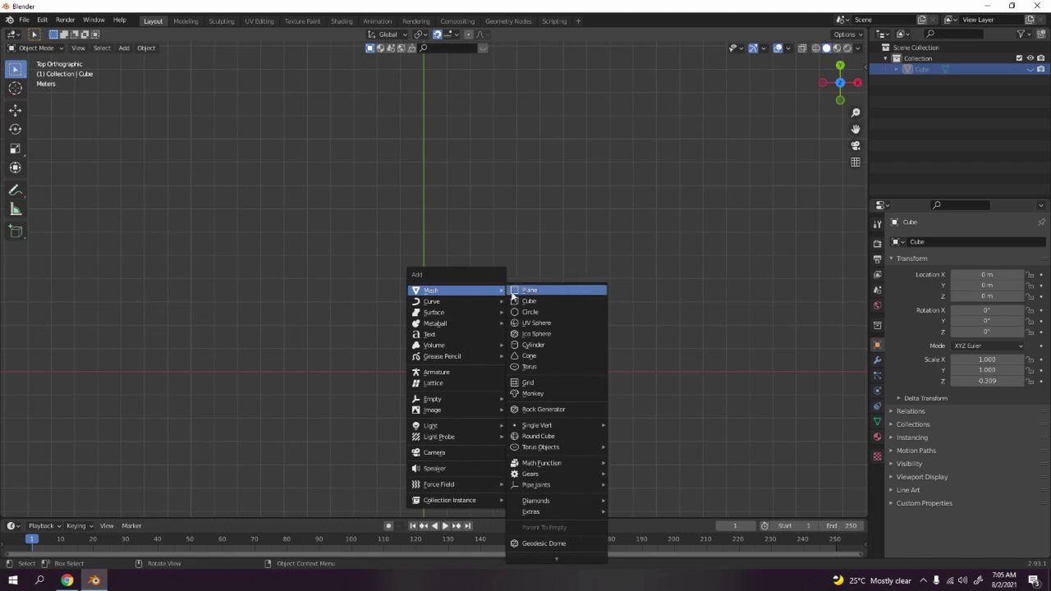
key("Escape")
key("shift+a")
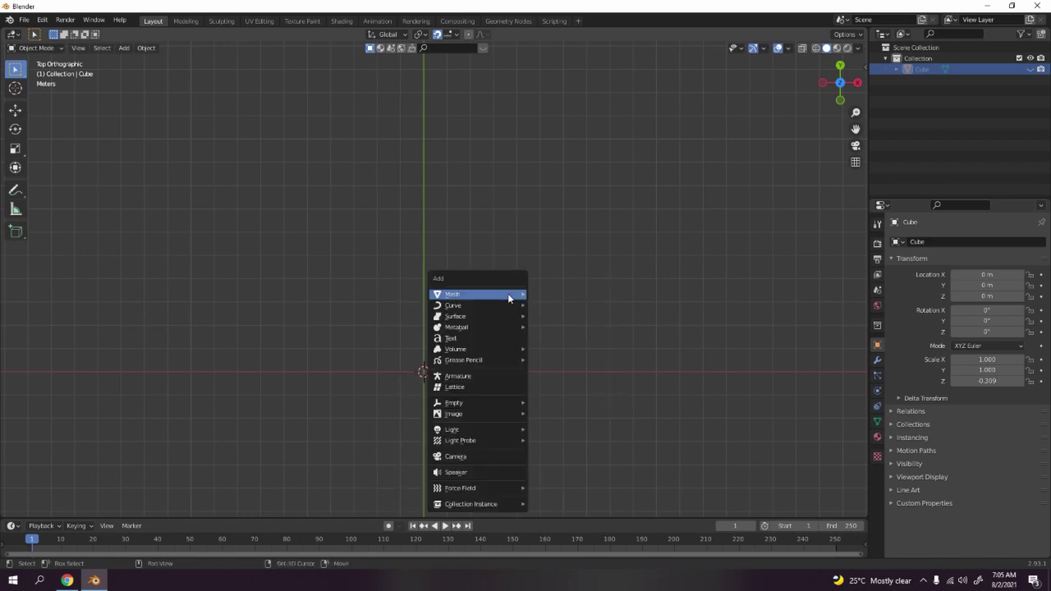
mouse_move(509, 298)
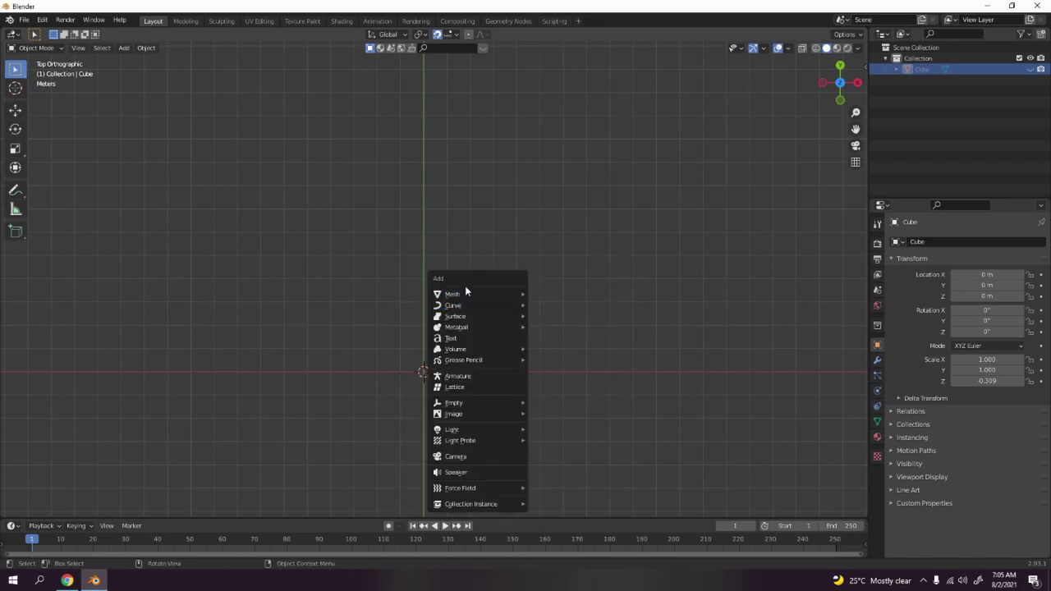
key("Escape")
key("shift+a")
mouse_move(446, 179)
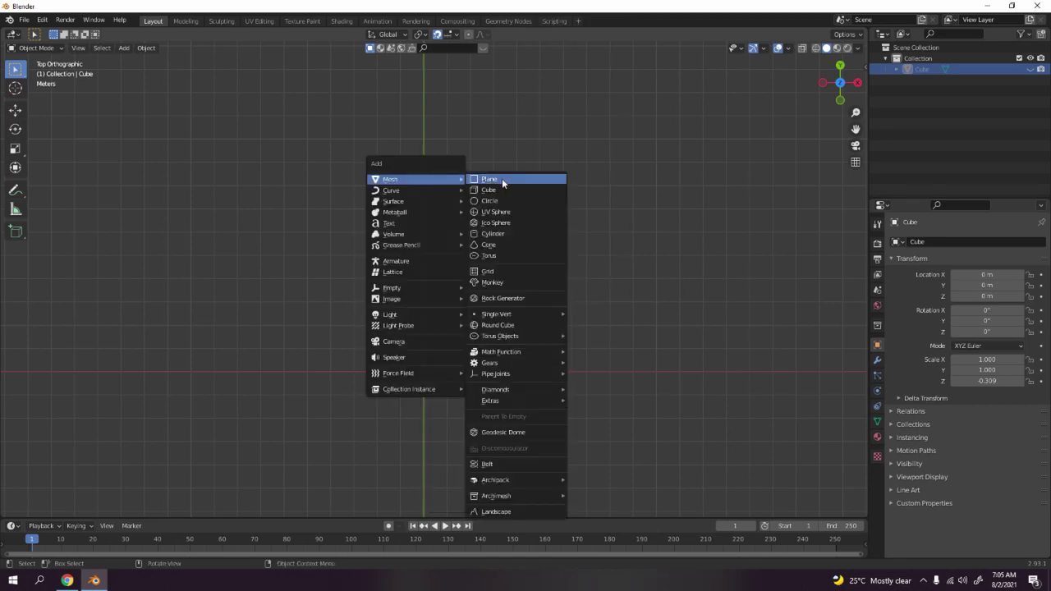
left_click(508, 201)
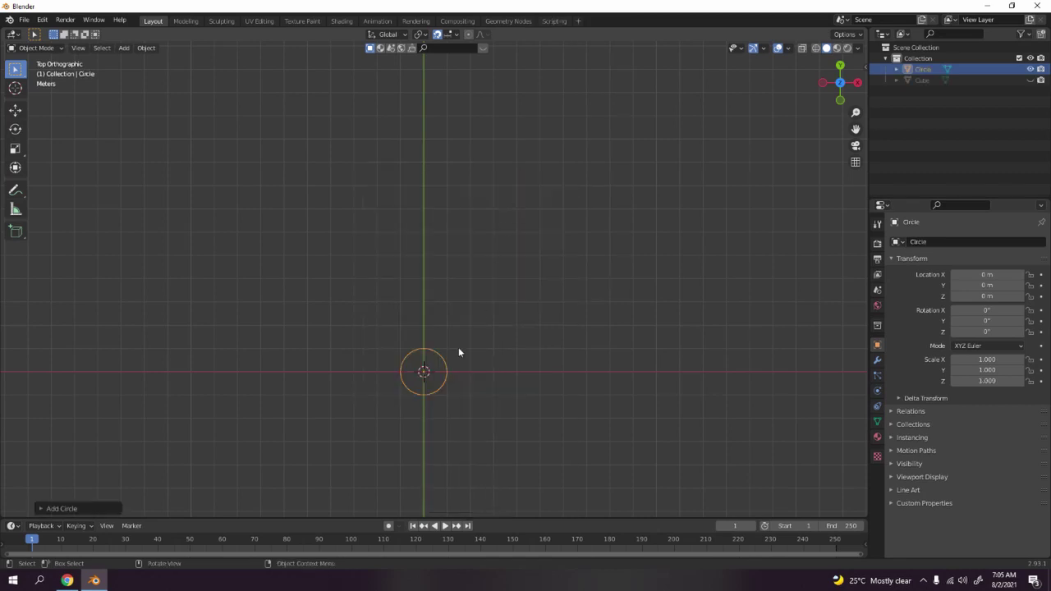
key("Delete")
Add a new cube mesh at the world origin
key("shift+a")
mouse_move(459, 351)
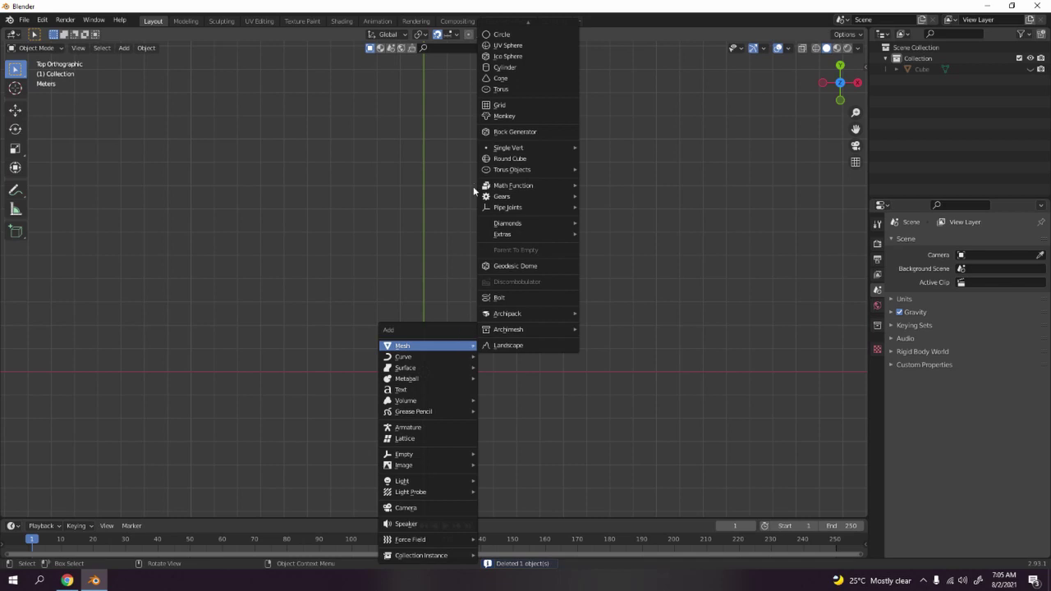
mouse_move(529, 15)
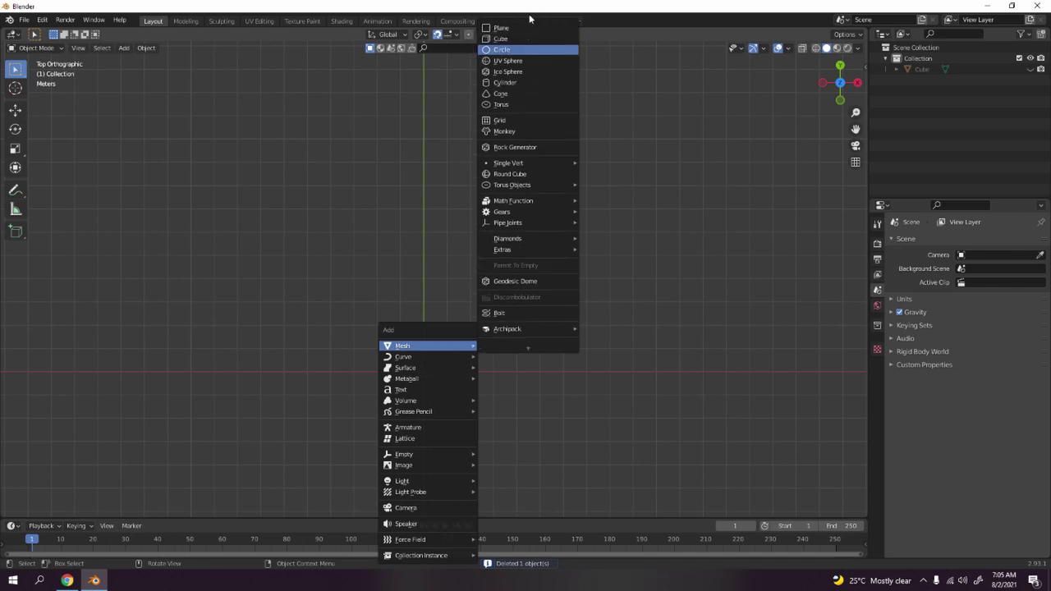
left_click(531, 38)
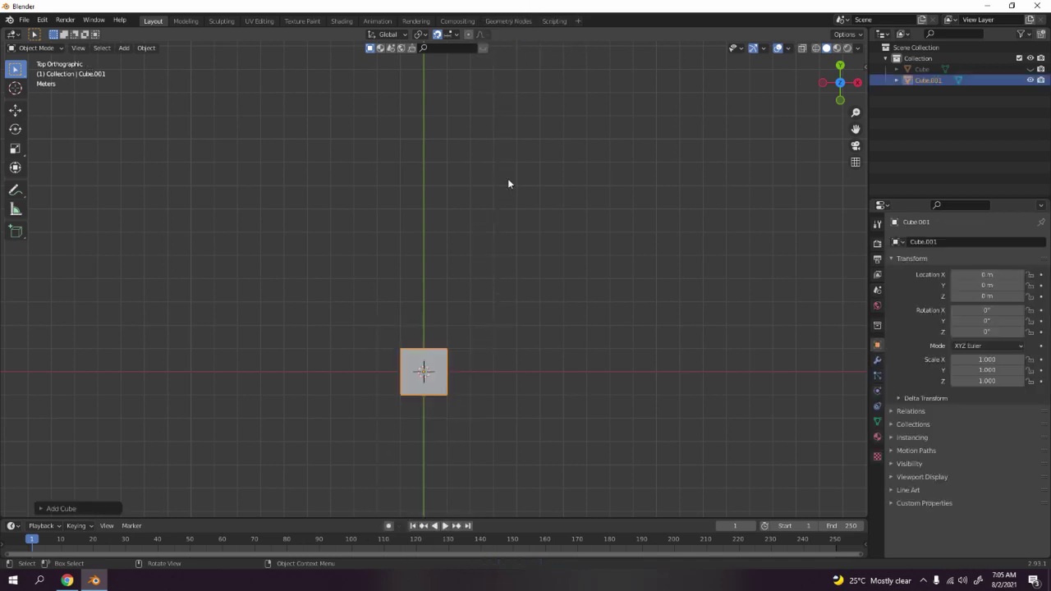
left_click(481, 326)
key("KP_1")
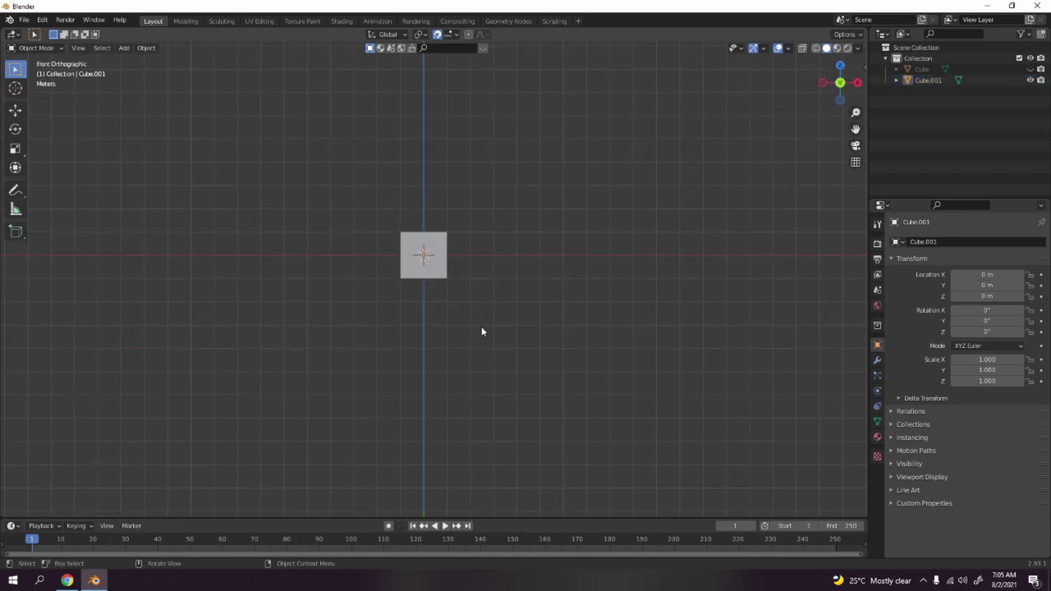
Turn off snapping
middle_click_drag(458, 250, 491, 289, "shift")
scroll(451, 312, "up", 4)
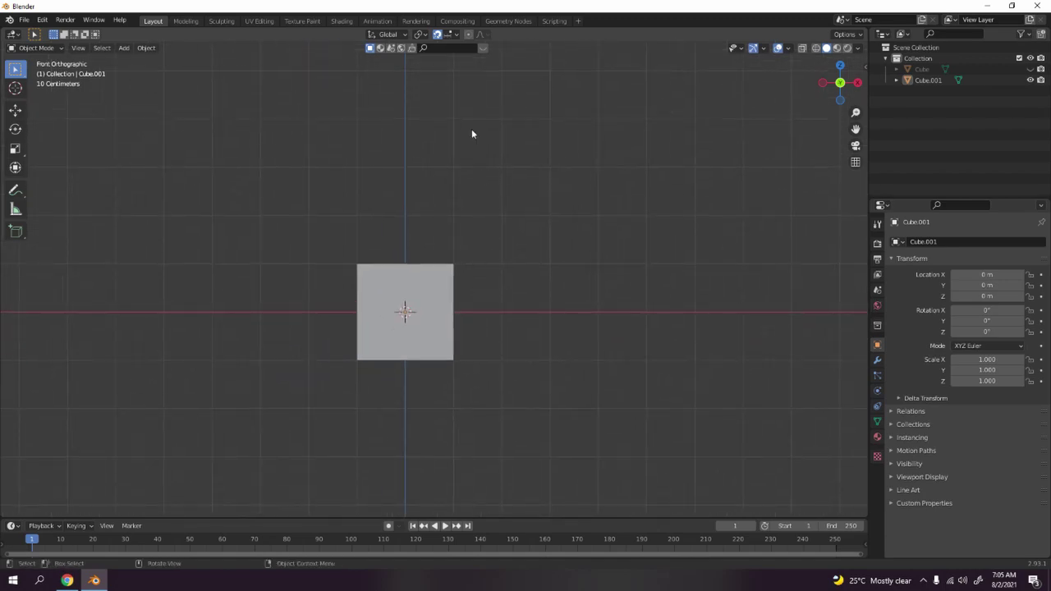
left_click(437, 34)
middle_click_drag(455, 289, 393, 327)
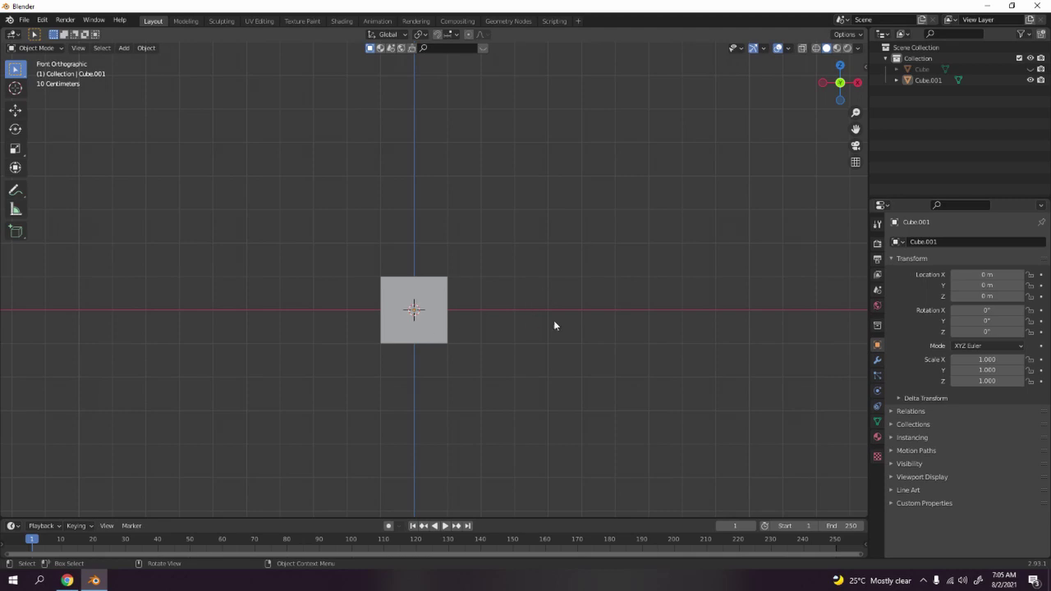
left_click(430, 327)
middle_click_drag(513, 217, 526, 243, "shift")
left_click(709, 182)
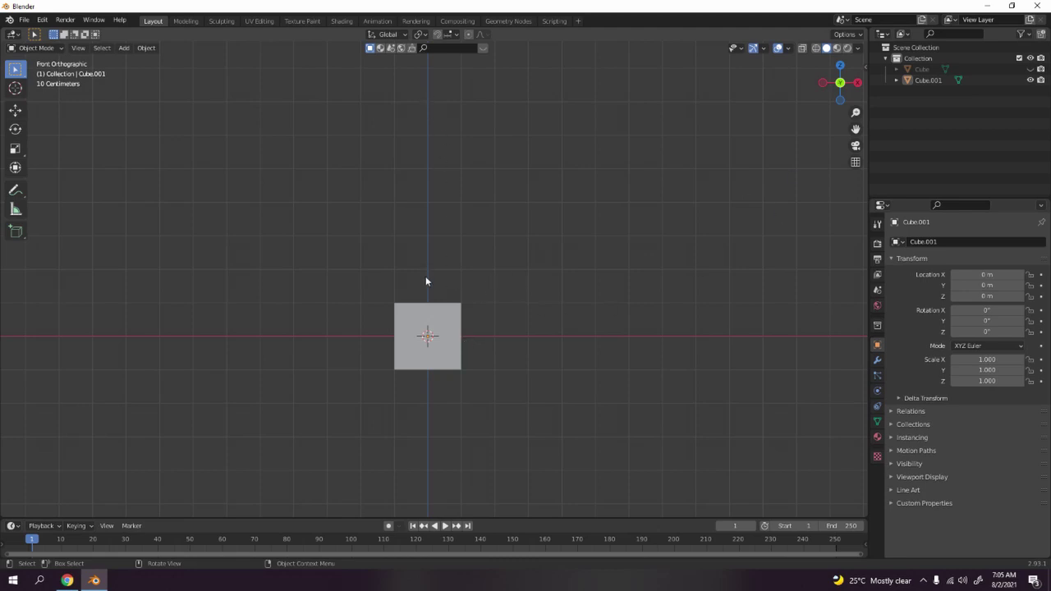
Put the new cube into Edit Mode with face selection and snapping turned on
left_click(430, 330)
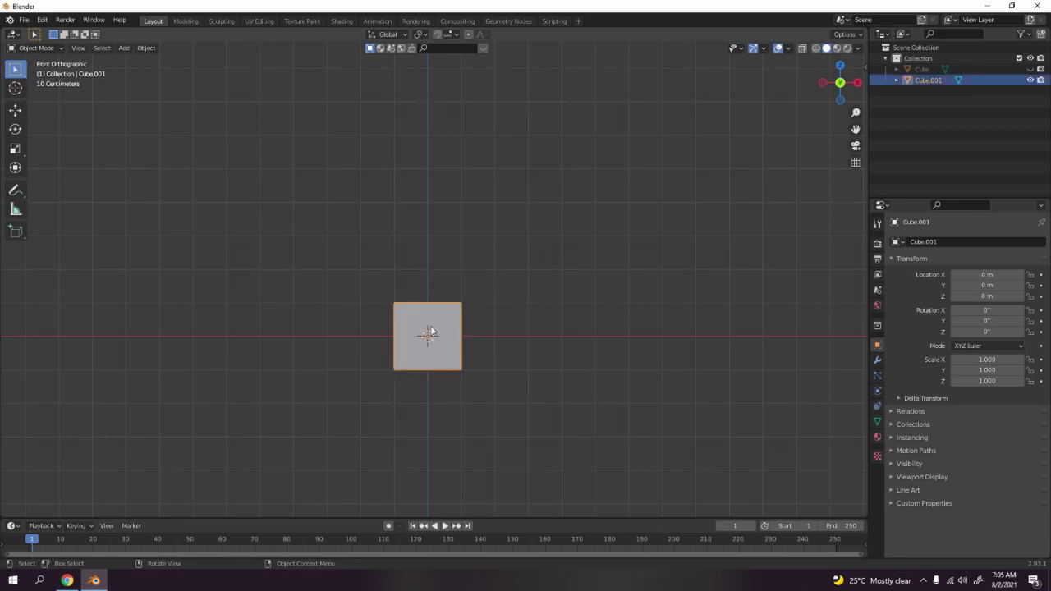
key("Tab")
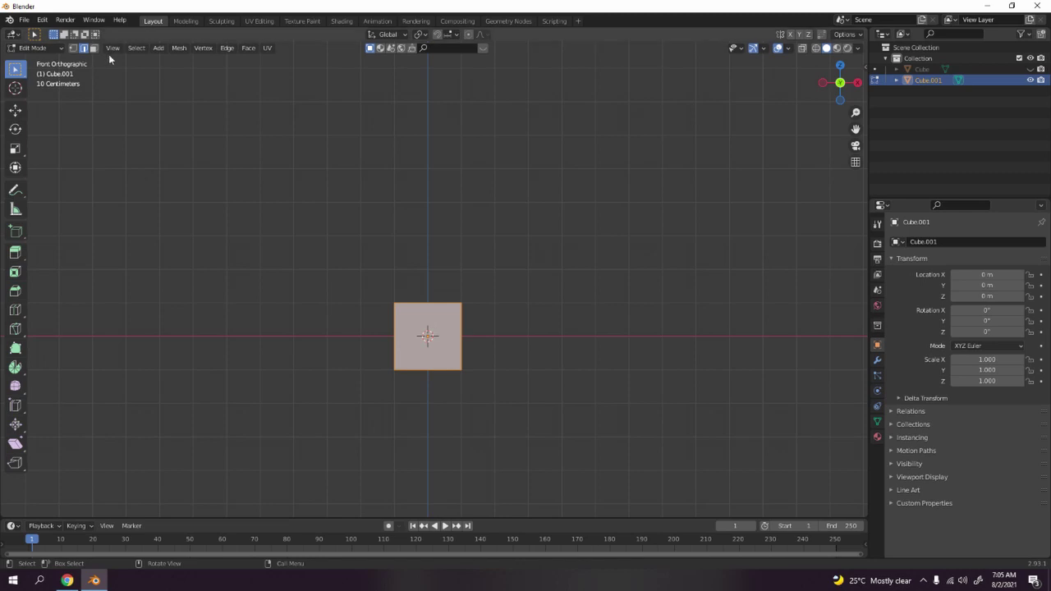
key("3")
middle_click_drag(425, 292, 433, 317, "shift")
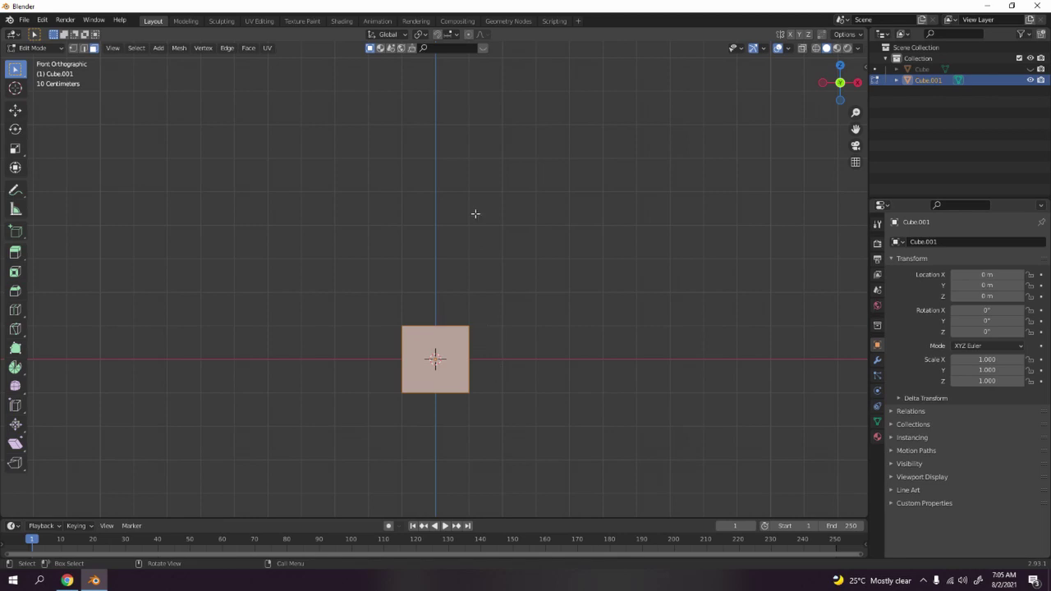
left_click(439, 34)
middle_click_drag(492, 201, 481, 271)
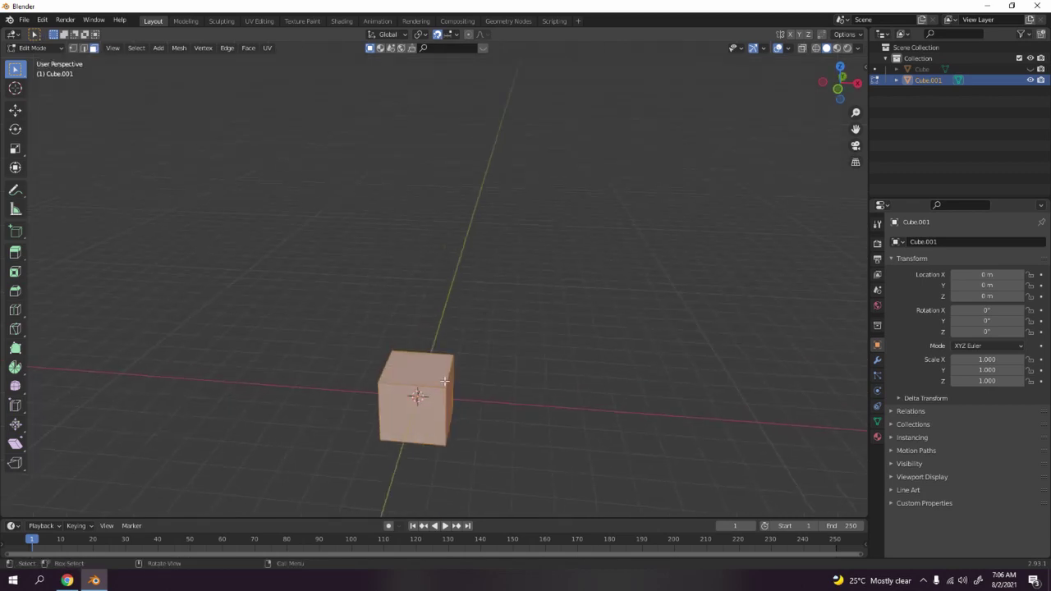
left_click(439, 383)
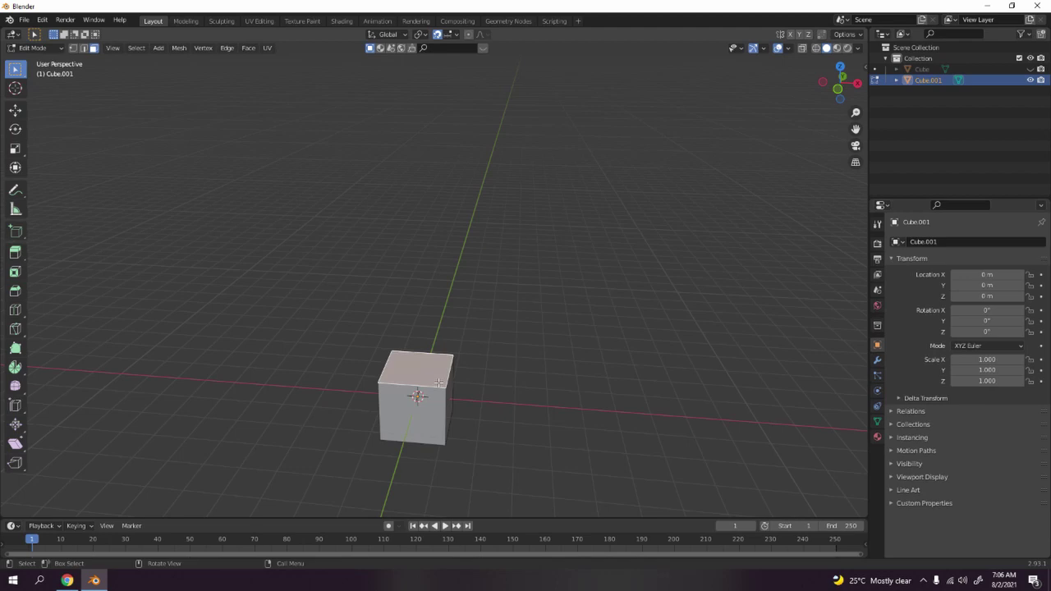
key("KP_7")
middle_click_drag(380, 237, 349, 174, "shift")
scroll(436, 230, "up", 1)
scroll(529, 256, "down", 1)
middle_click_drag(529, 256, 552, 289, "shift")
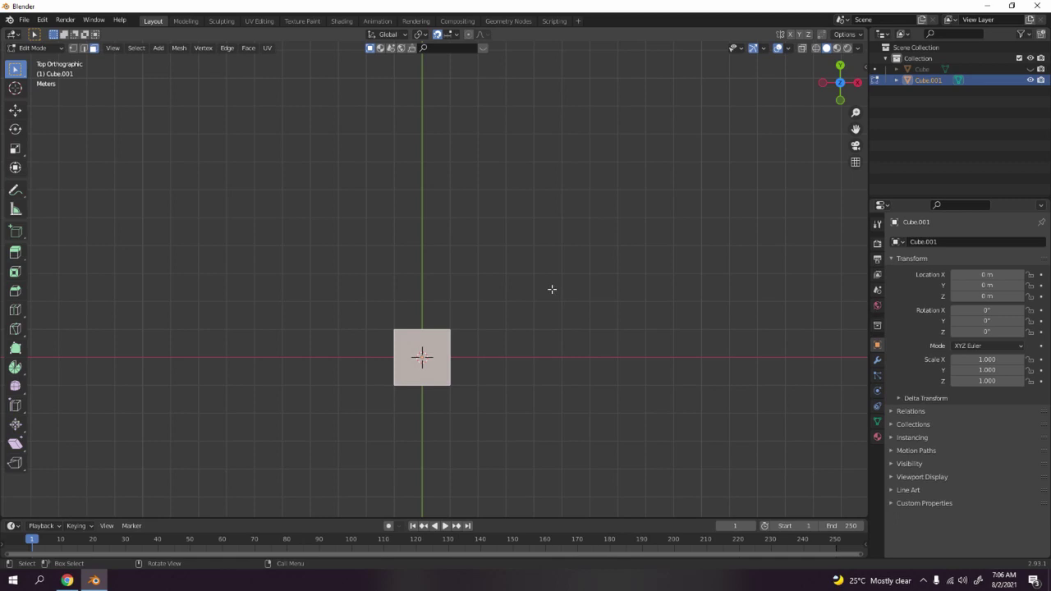
key("g")
key("y")
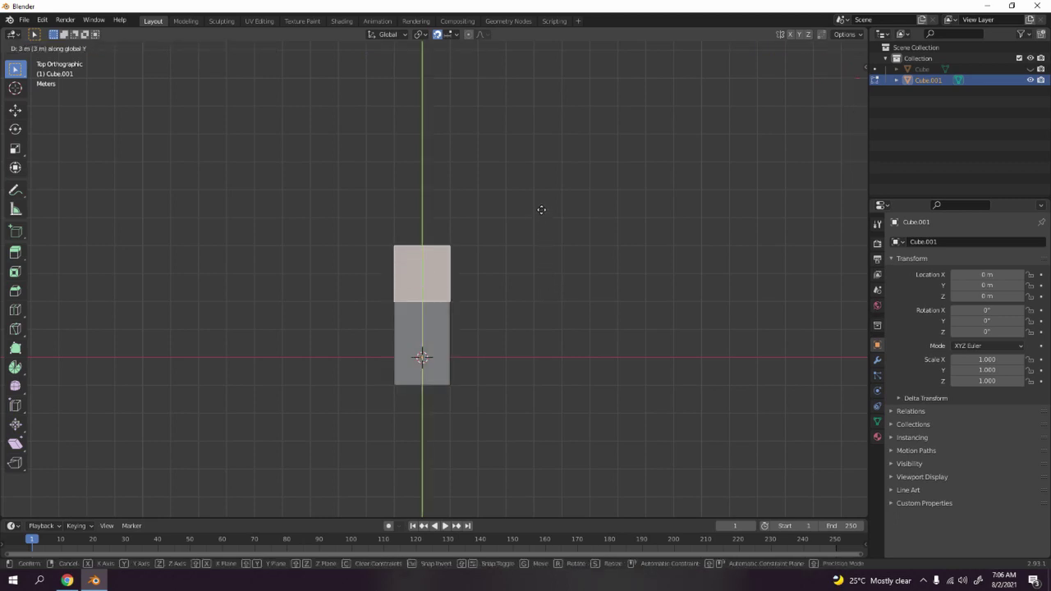
key("Escape")
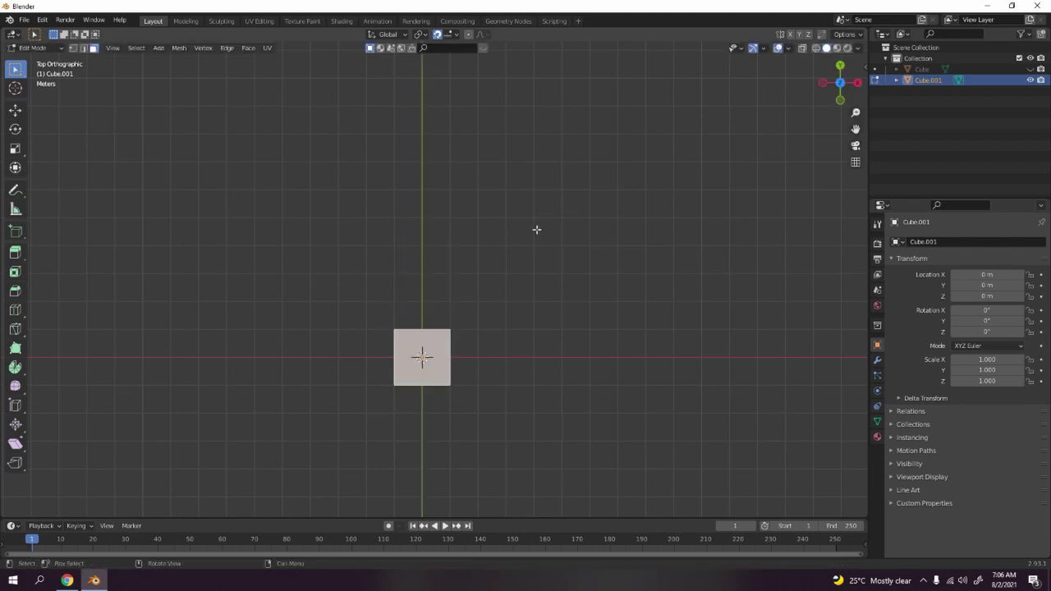
Merge all of the cube's duplicate vertices by distance and clear the selection
middle_click_drag(537, 227, 428, 287)
key("KP_1")
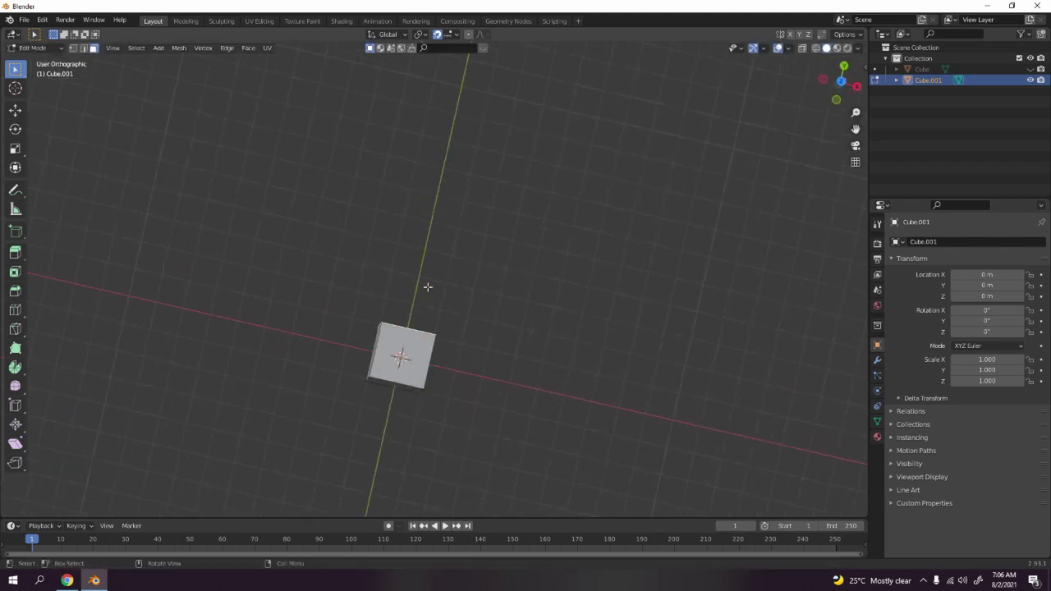
middle_click_drag(418, 285, 453, 290)
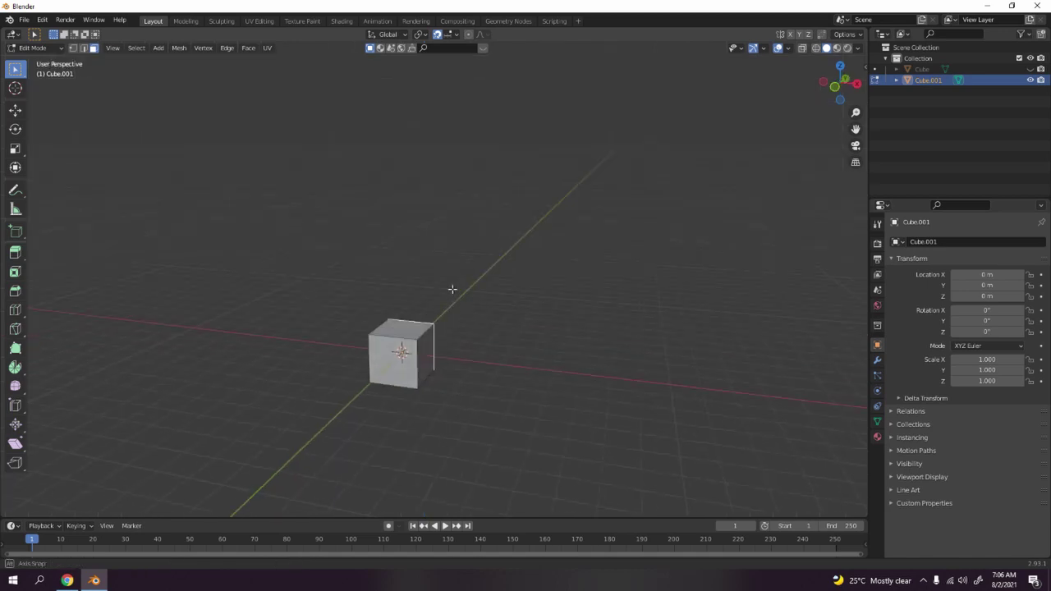
scroll(453, 293, "up", 2)
key("a")
key("m")
left_click(448, 292)
key("alt+a")
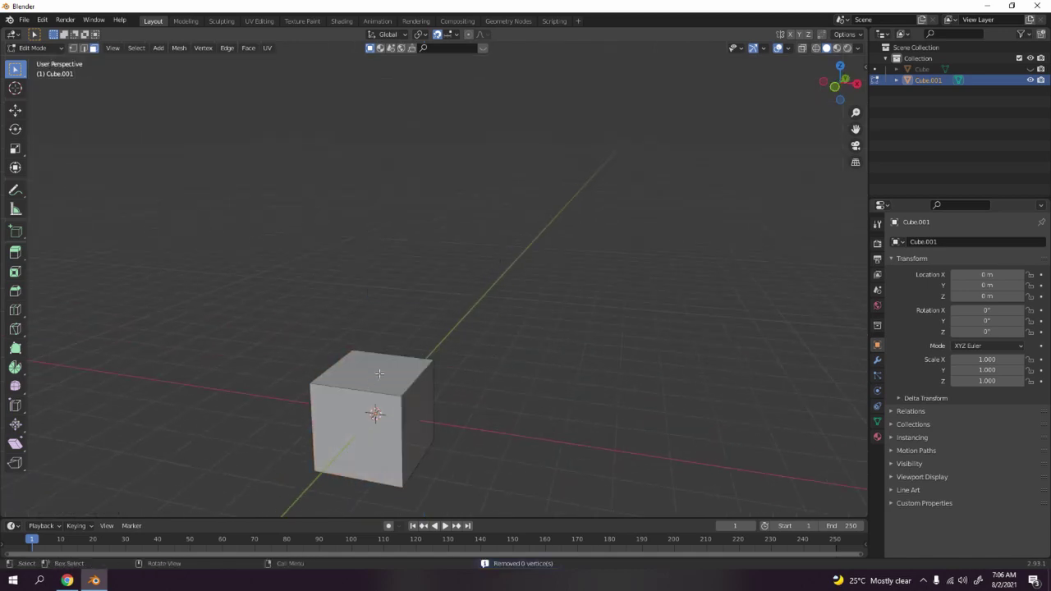
Move the cube's top face up along the Z axis by about 5 m to form a tall shaft
left_click(379, 375)
key("g")
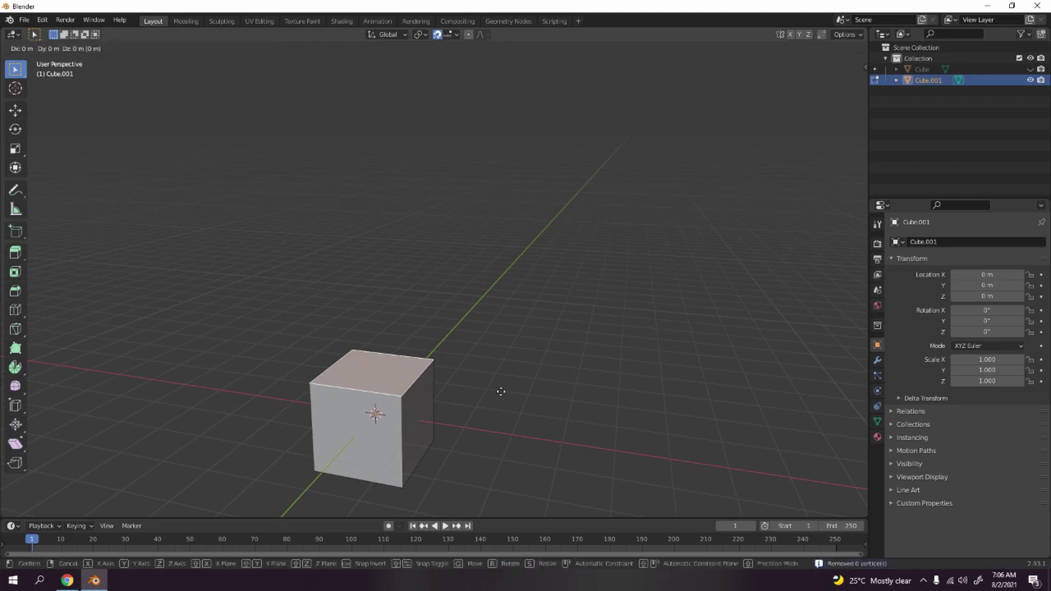
key("y")
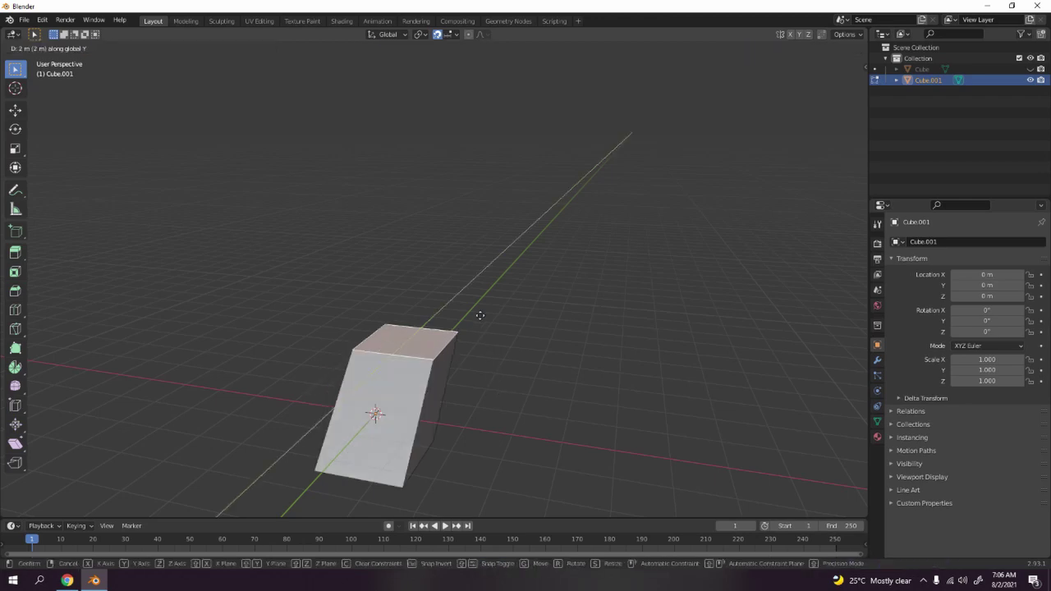
key("z")
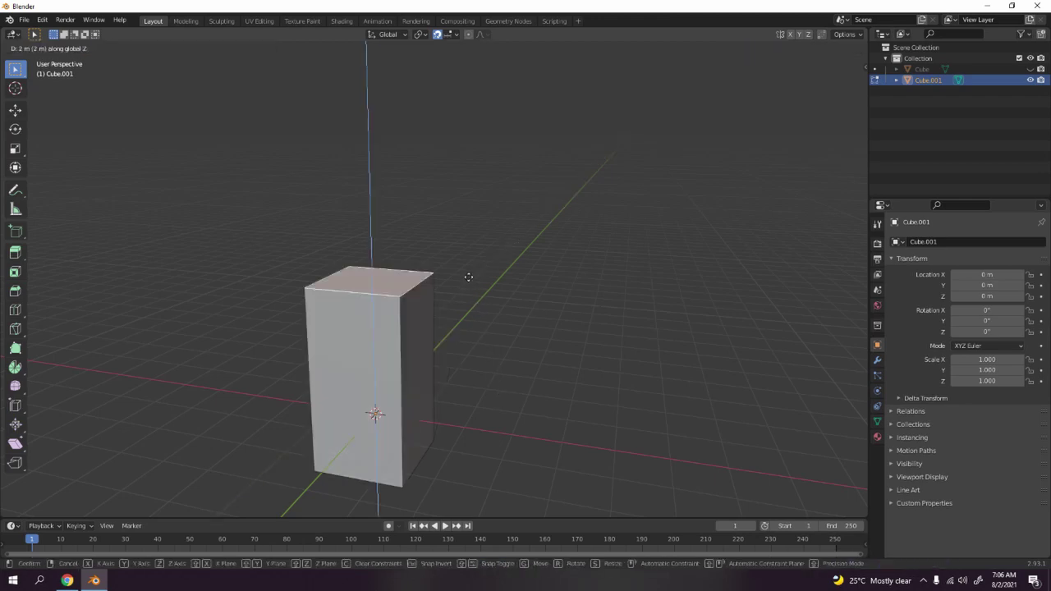
left_click(445, 155)
Extrude the shaft's top face 3 m along the Z axis
key("KP_1")
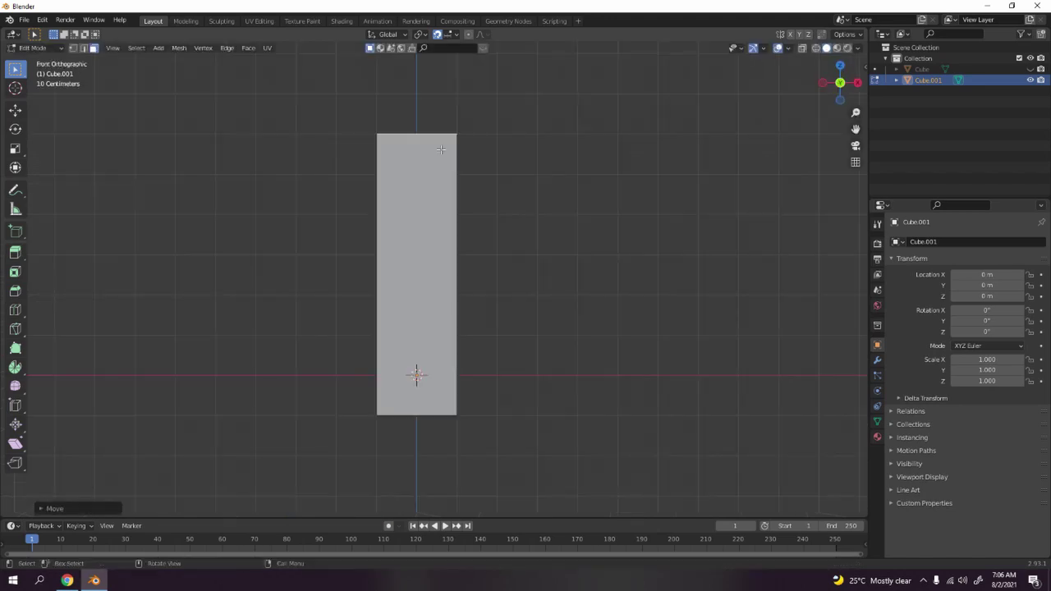
scroll(441, 150, "down", 3)
middle_click_drag(432, 164, 441, 206, "shift")
scroll(495, 284, "up", 2)
middle_click_drag(491, 242, 523, 338, "shift")
scroll(497, 297, "up", 1)
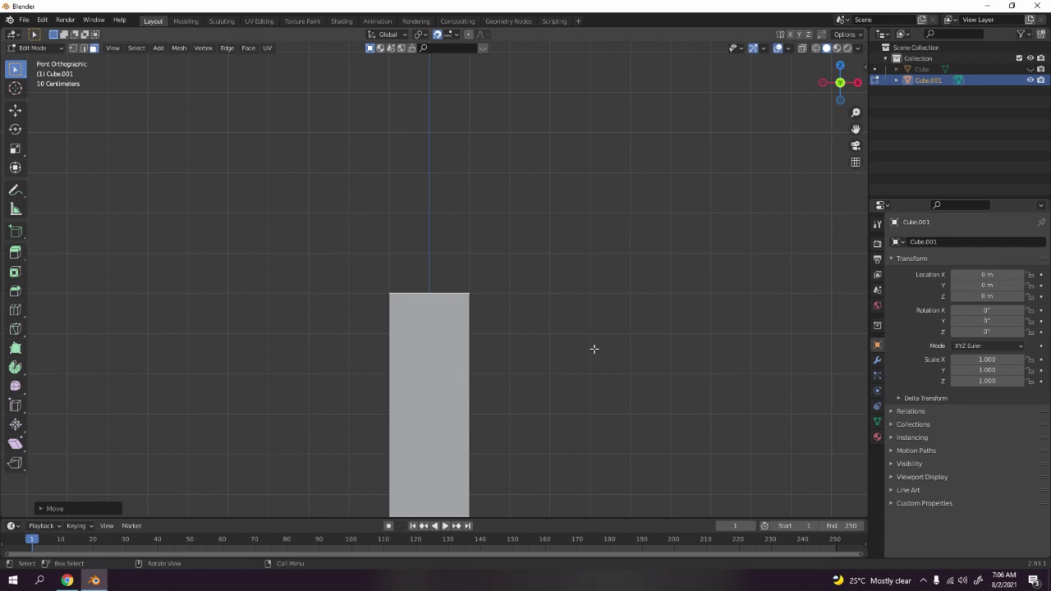
key("e")
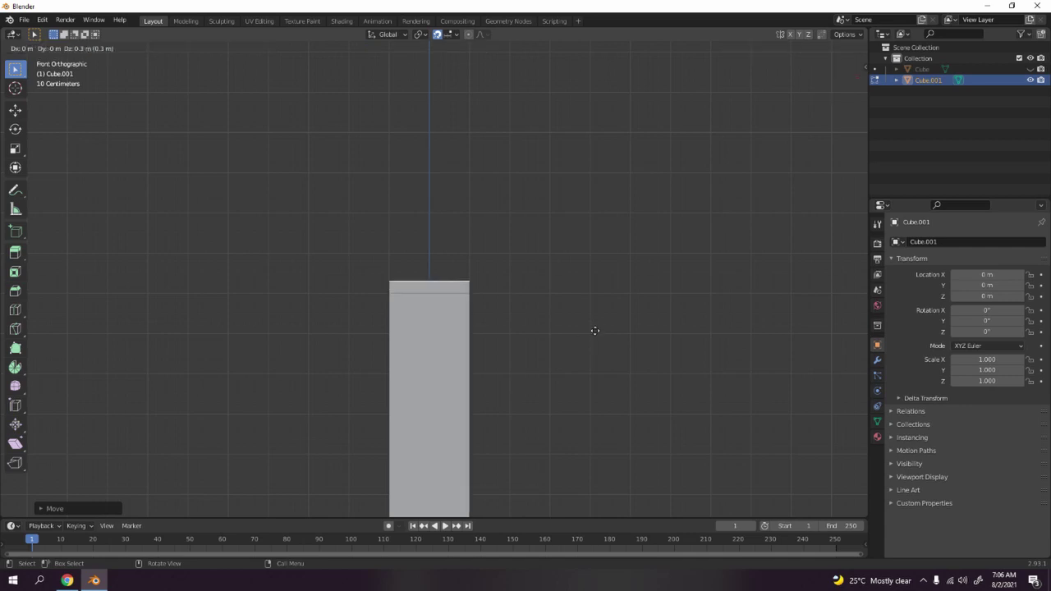
key("z")
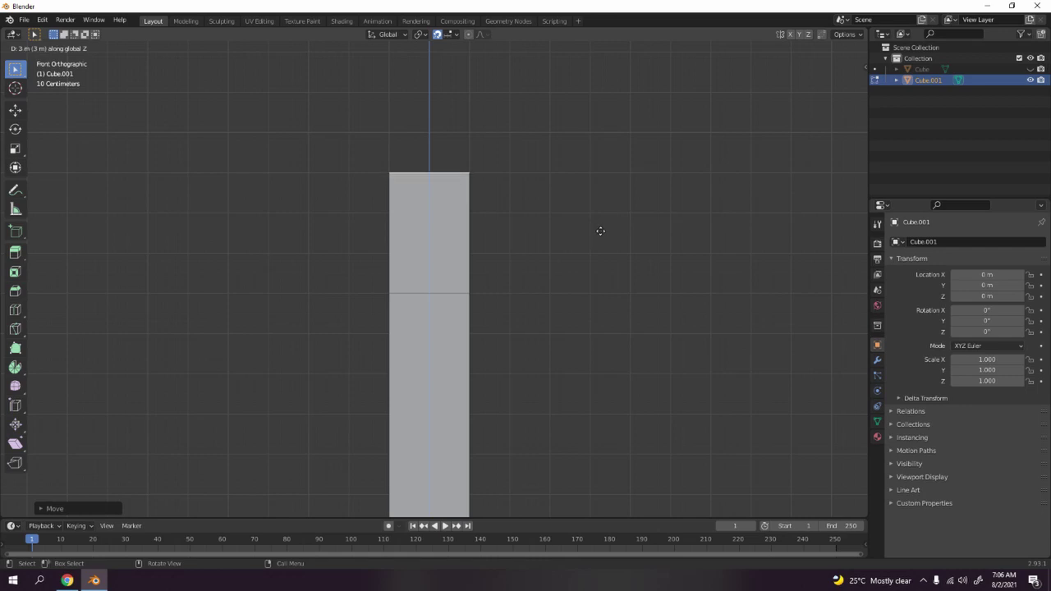
left_click(601, 230)
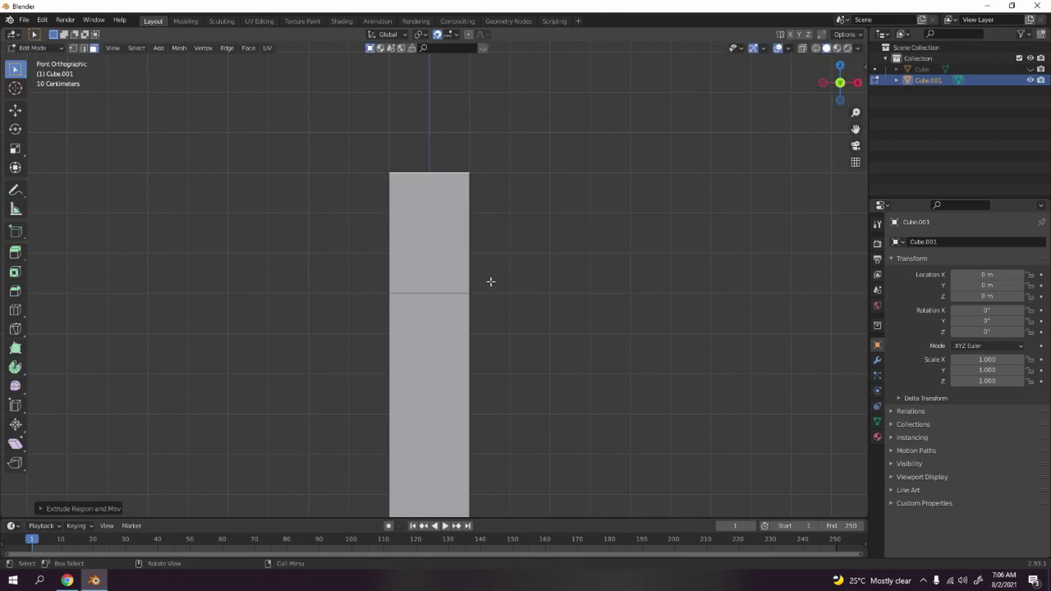
Add a centred loop cut running lengthwise around the shaft, splitting its front and top faces in half
middle_click_drag(383, 325, 465, 248)
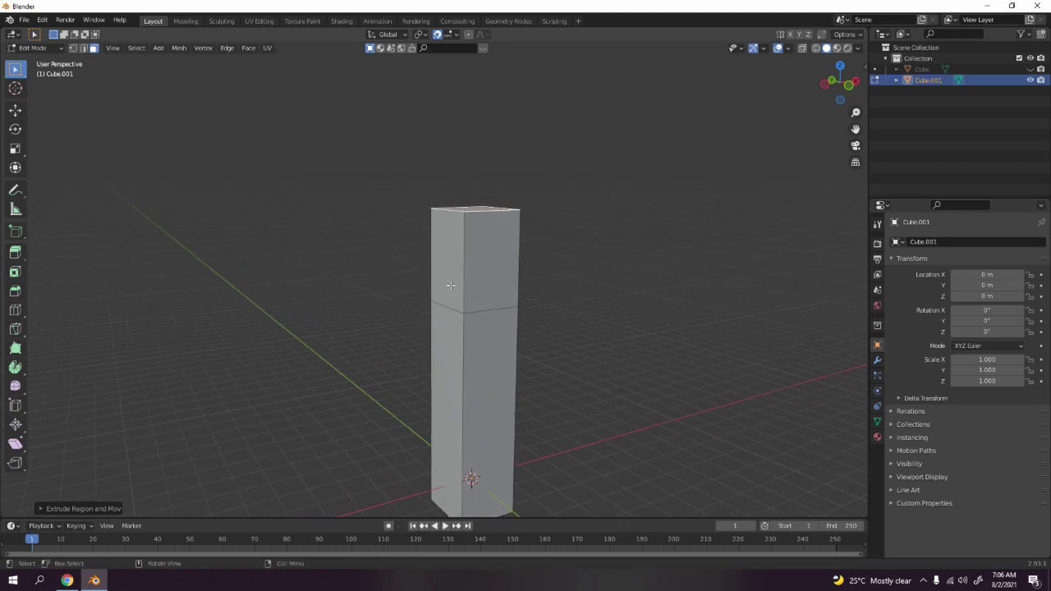
left_click(451, 285)
left_click(577, 270)
middle_click_drag(575, 265, 510, 233)
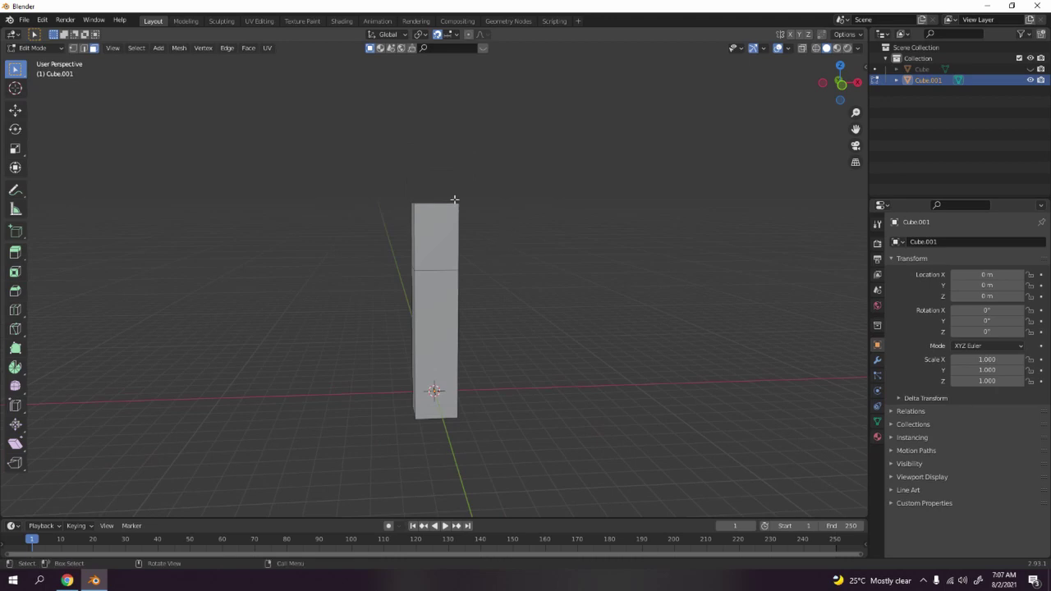
key("ctrl+r")
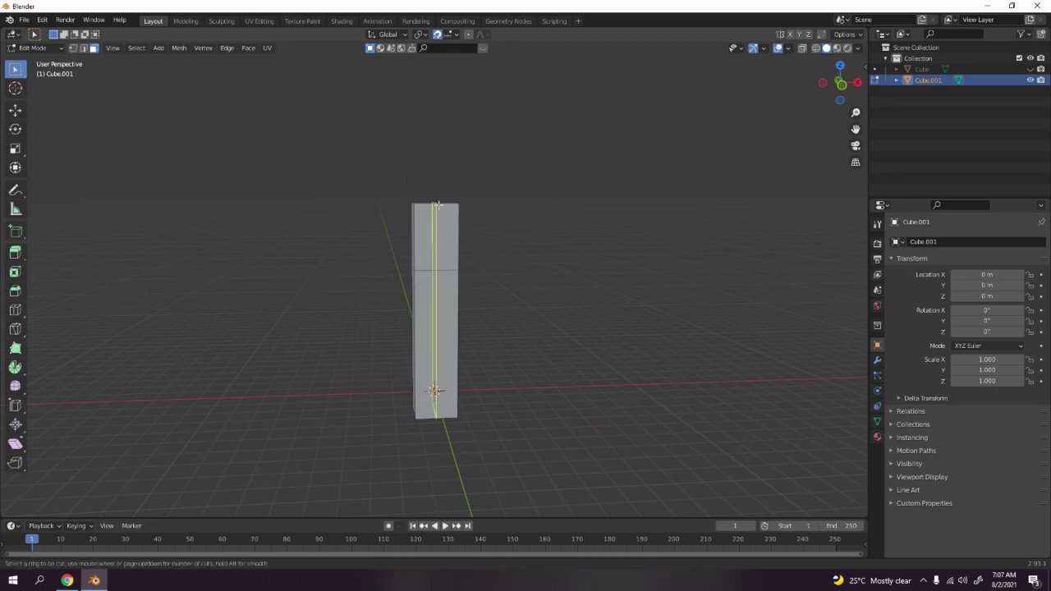
left_click(435, 203)
right_click(435, 202)
middle_click_drag(483, 198, 460, 307)
scroll(469, 271, "up", 4)
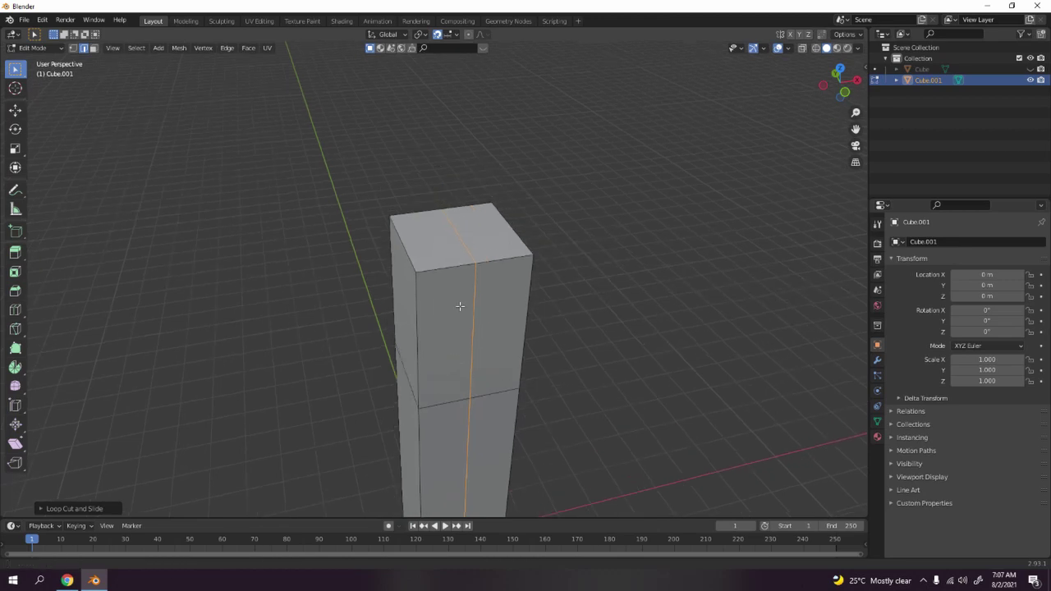
left_click(460, 241)
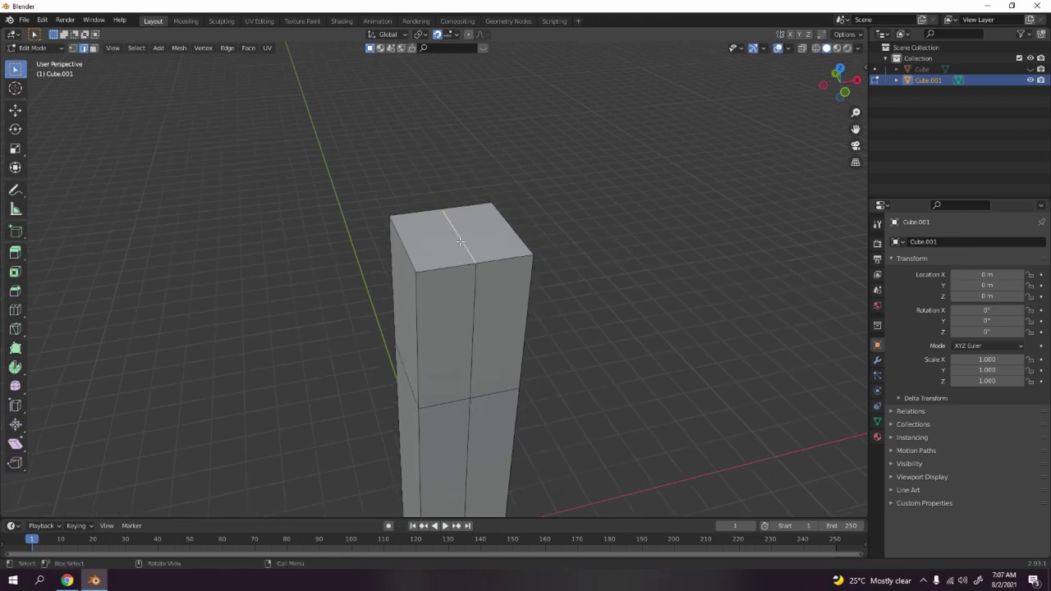
key("KP_1")
scroll(460, 240, "down", 2)
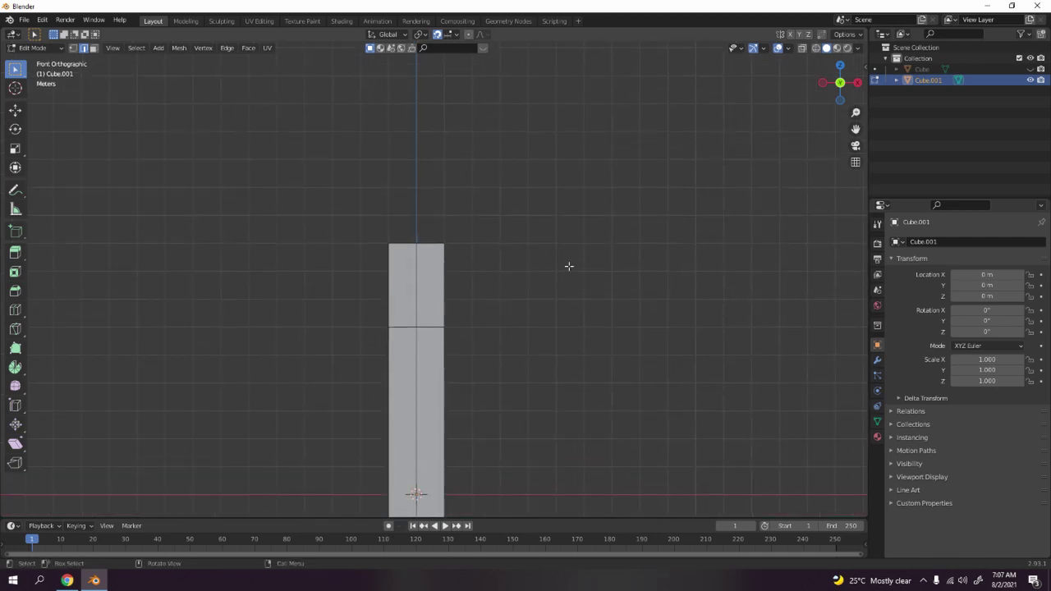
middle_click_drag(569, 266, 537, 282)
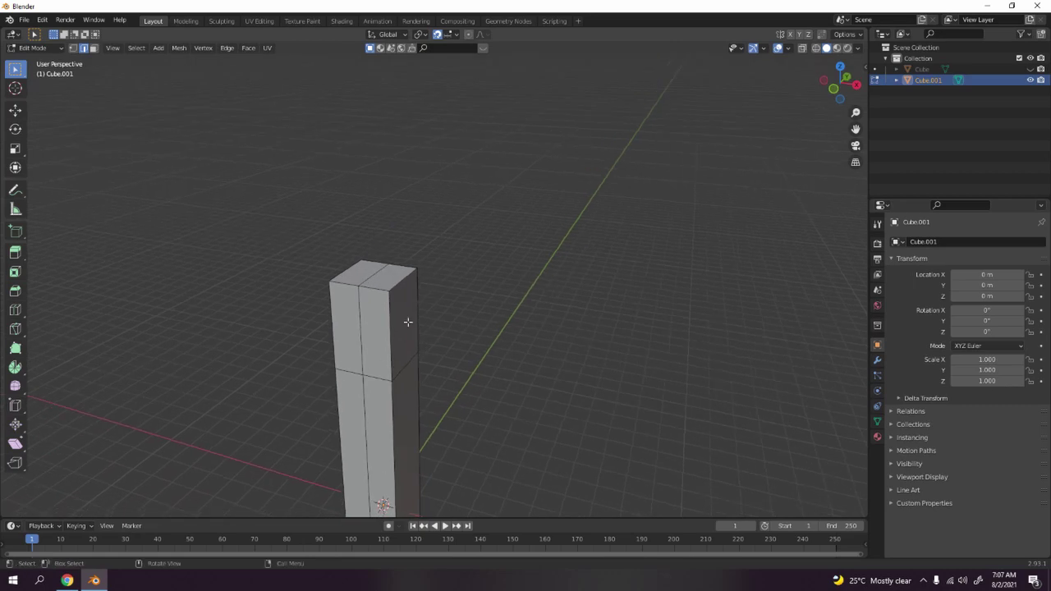
Extrude the two opposite side faces of the upper segment along their normals by about 2.16 m to form a T shape
key("3")
left_click(410, 322)
middle_click_drag(410, 322, 594, 285)
left_click(523, 303)
middle_click_drag(523, 303, 389, 281)
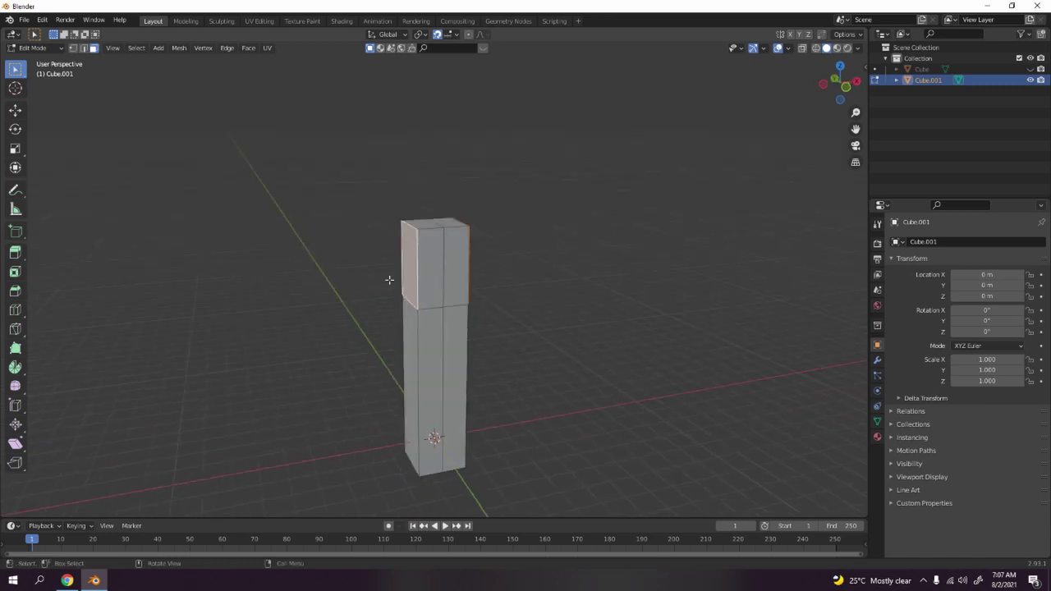
middle_click_drag(469, 333, 490, 338, "shift")
scroll(490, 338, "up", 2)
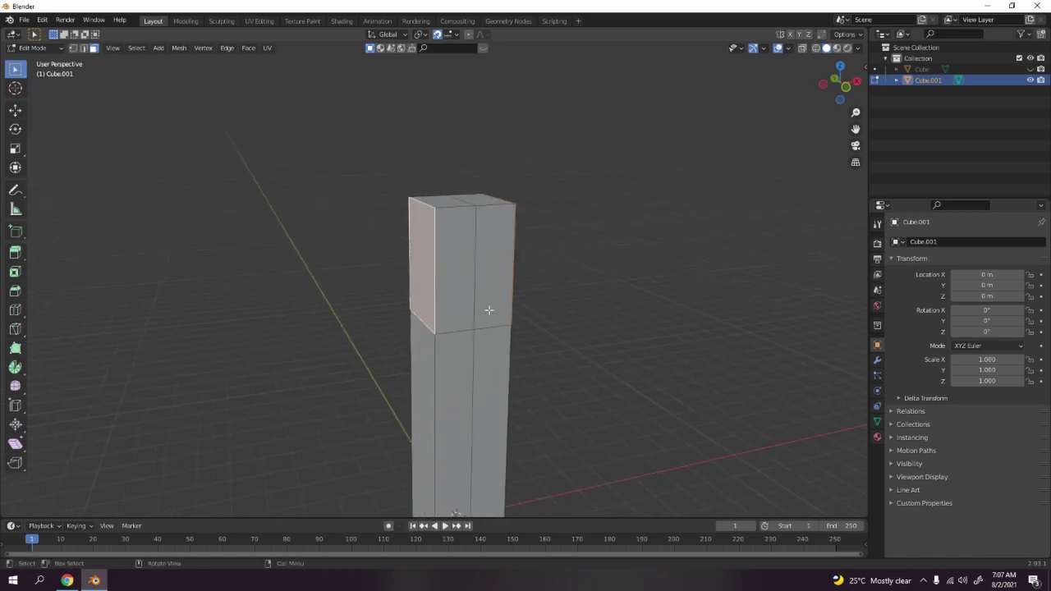
scroll(448, 304, "down", 3)
middle_click_drag(449, 303, 483, 279, "shift")
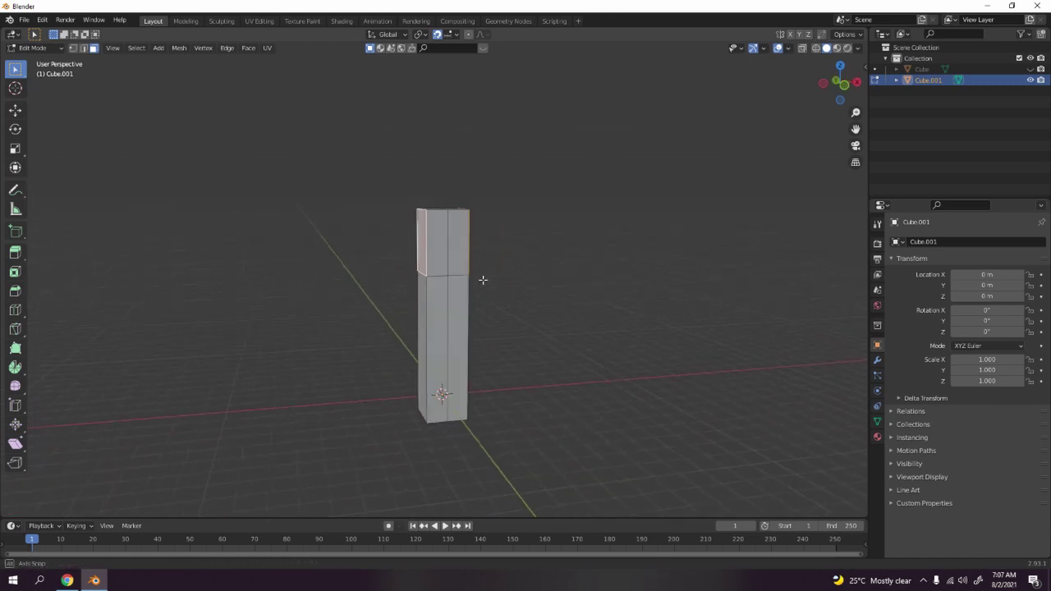
scroll(481, 280, "up", 2)
right_click(420, 234)
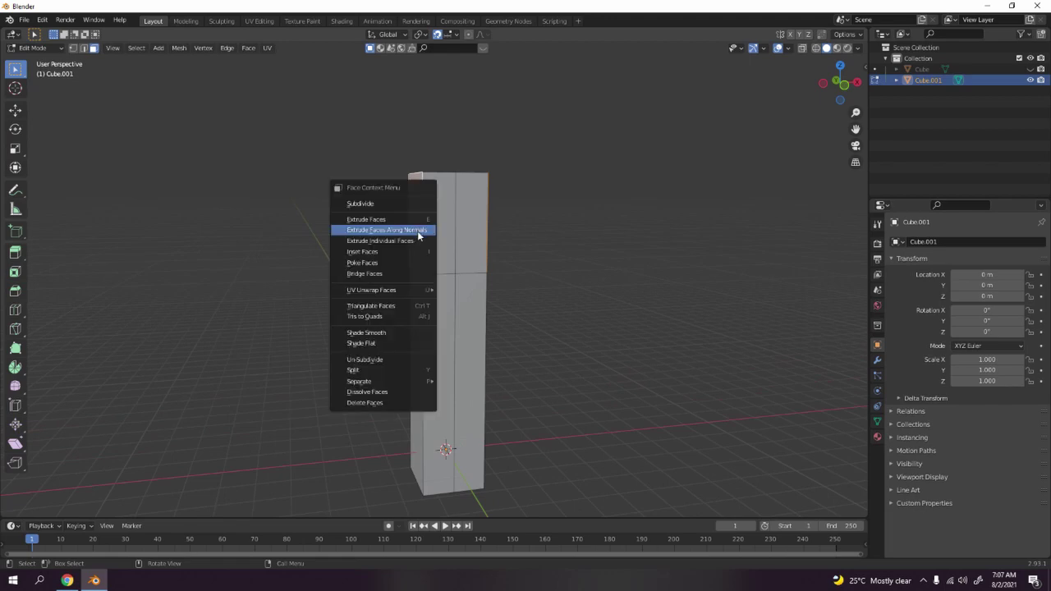
left_click(419, 230)
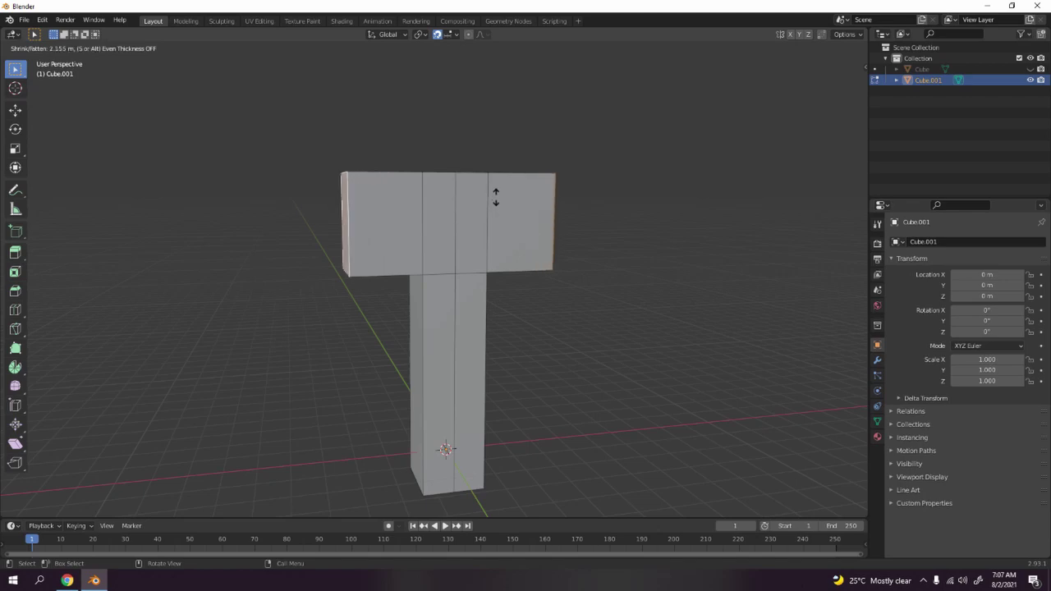
left_click(497, 199)
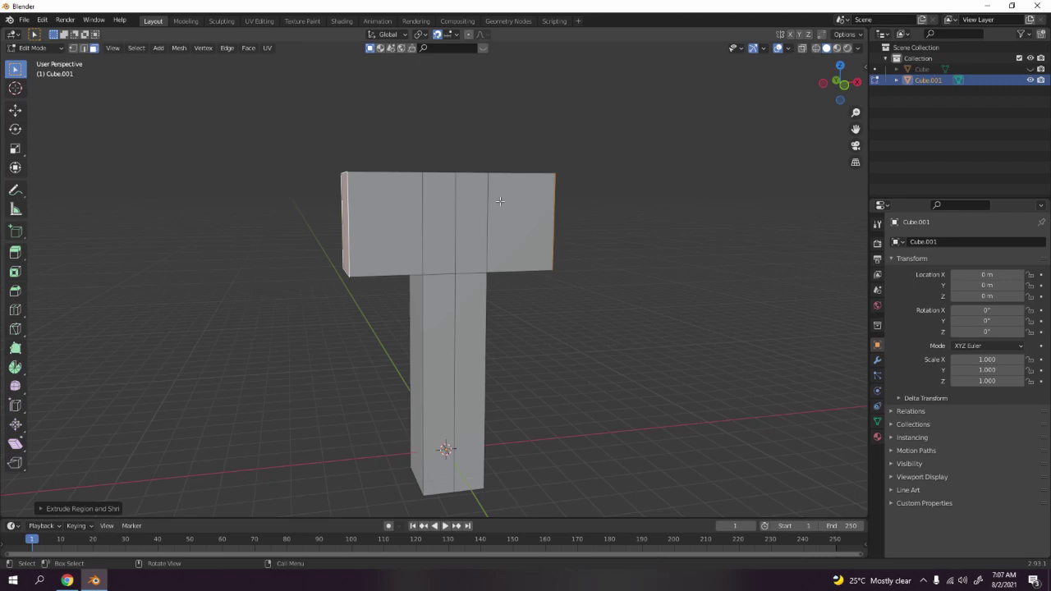
Move all four top faces of the crossbar down 1 m along the Z axis
key("KP_1")
scroll(500, 201, "down", 2)
middle_click_drag(500, 202, 471, 230, "shift")
scroll(460, 259, "up", 3)
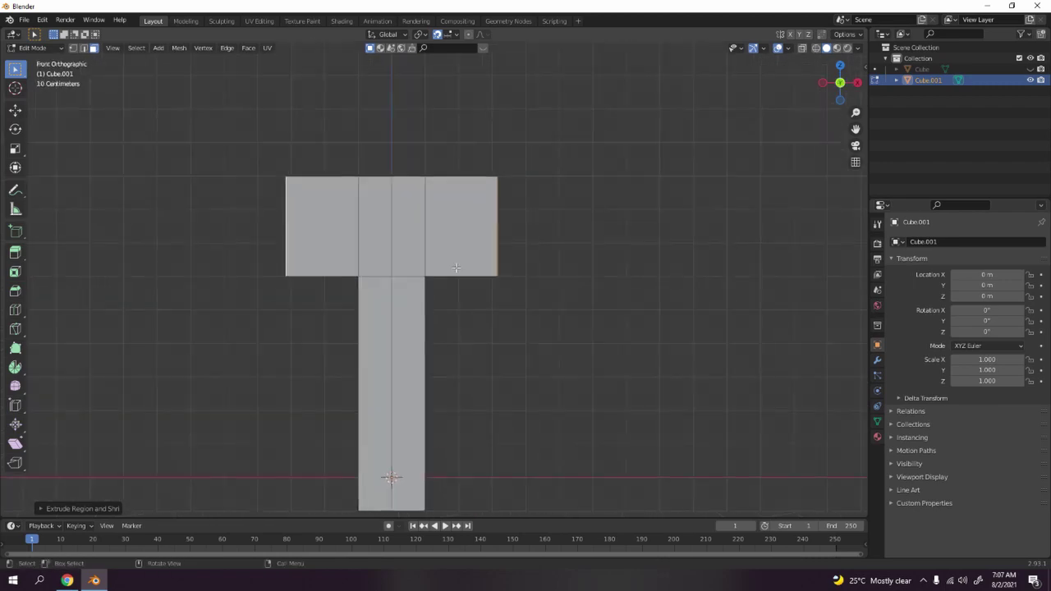
middle_click_drag(456, 267, 457, 256, "shift")
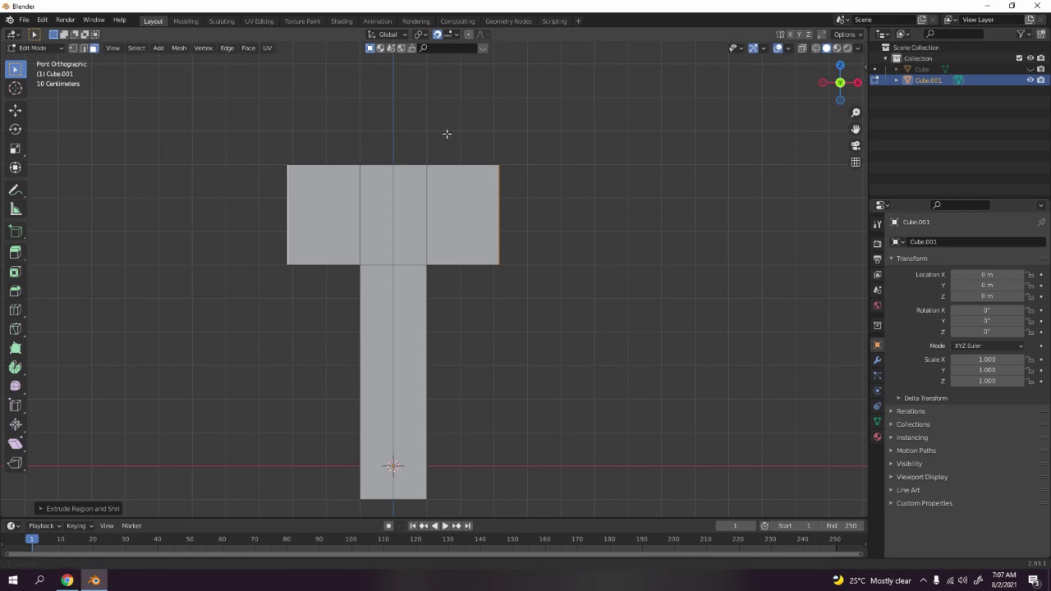
scroll(441, 136, "up", 3, "shift")
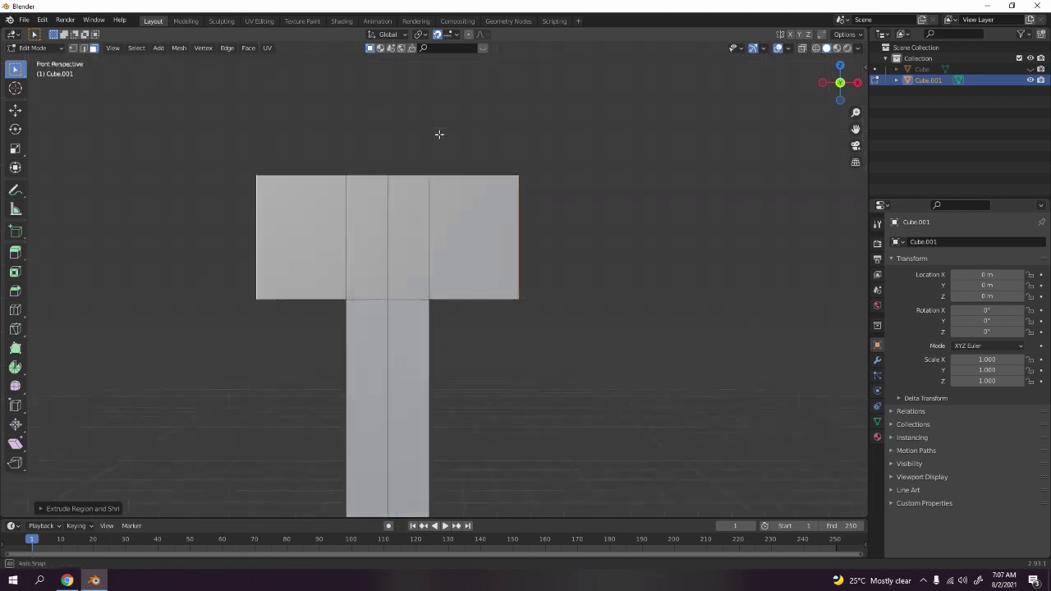
middle_click_drag(440, 134, 352, 162)
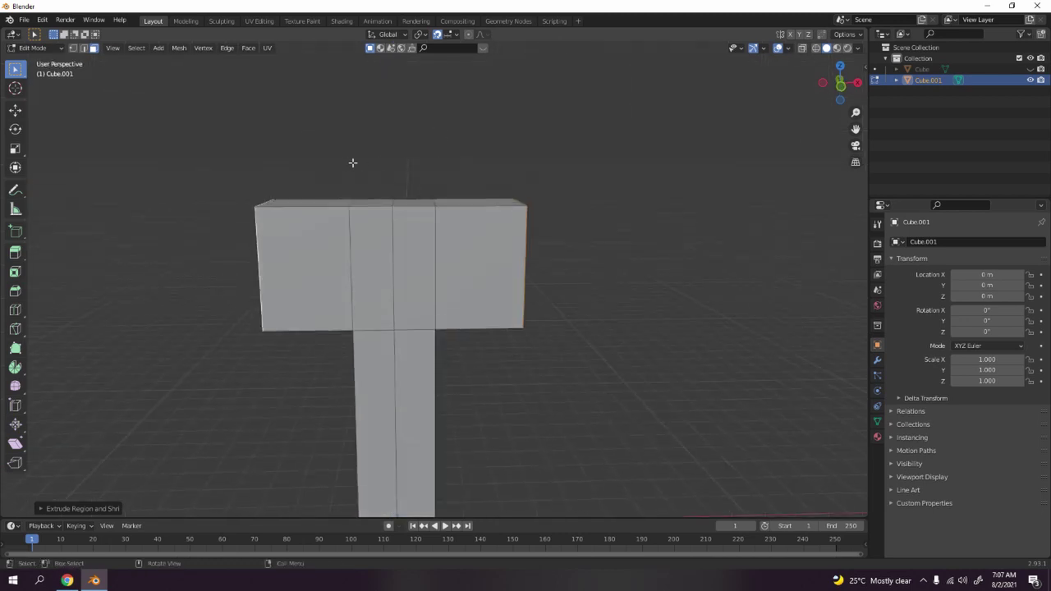
left_click(312, 204)
left_click(391, 208, "shift")
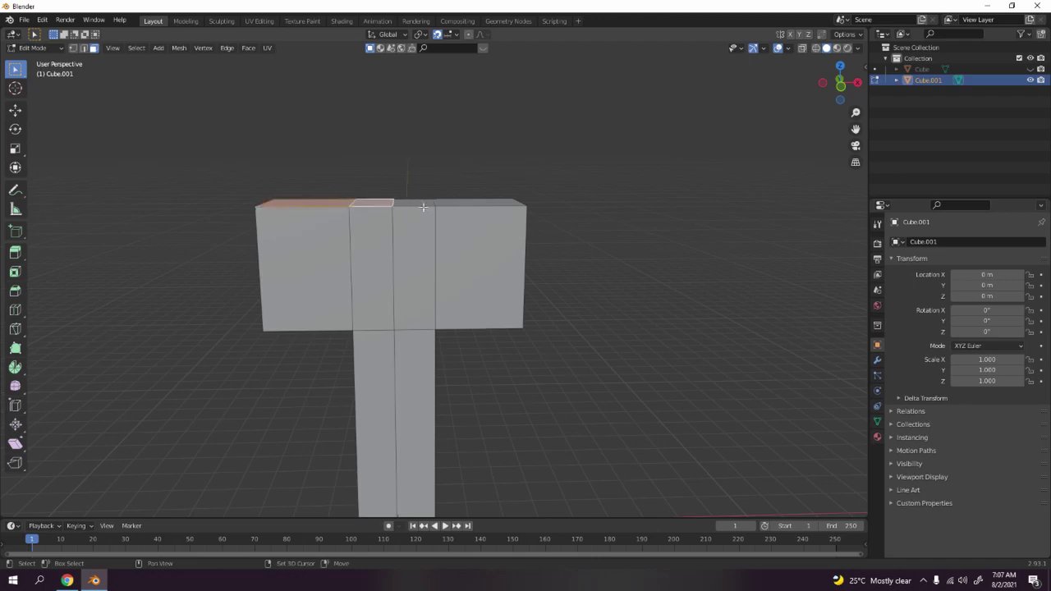
left_click(423, 207, "shift")
left_click(464, 203, "shift")
key("KP_1")
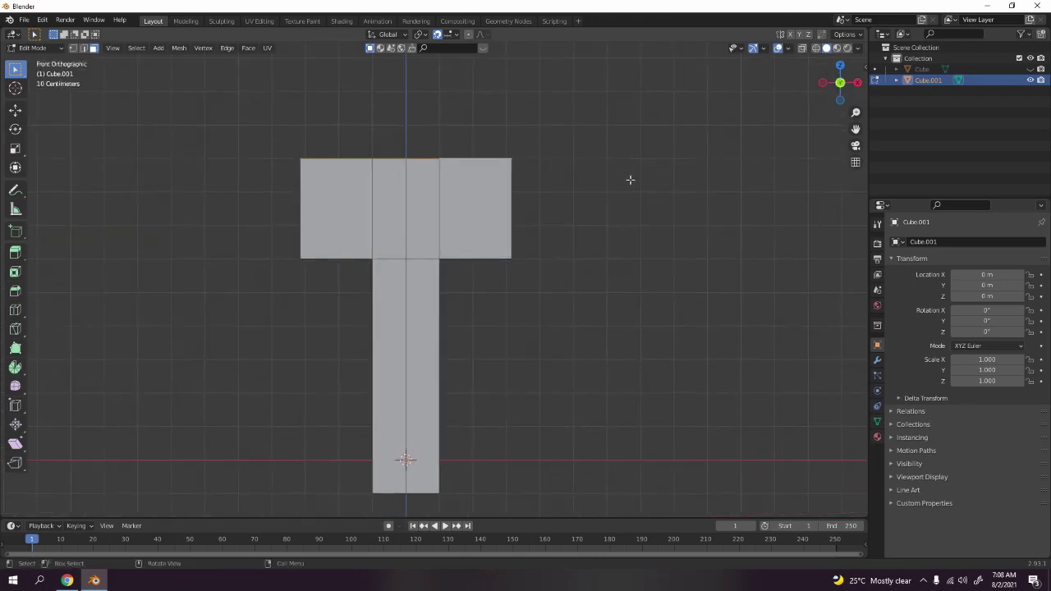
key("g")
key("z")
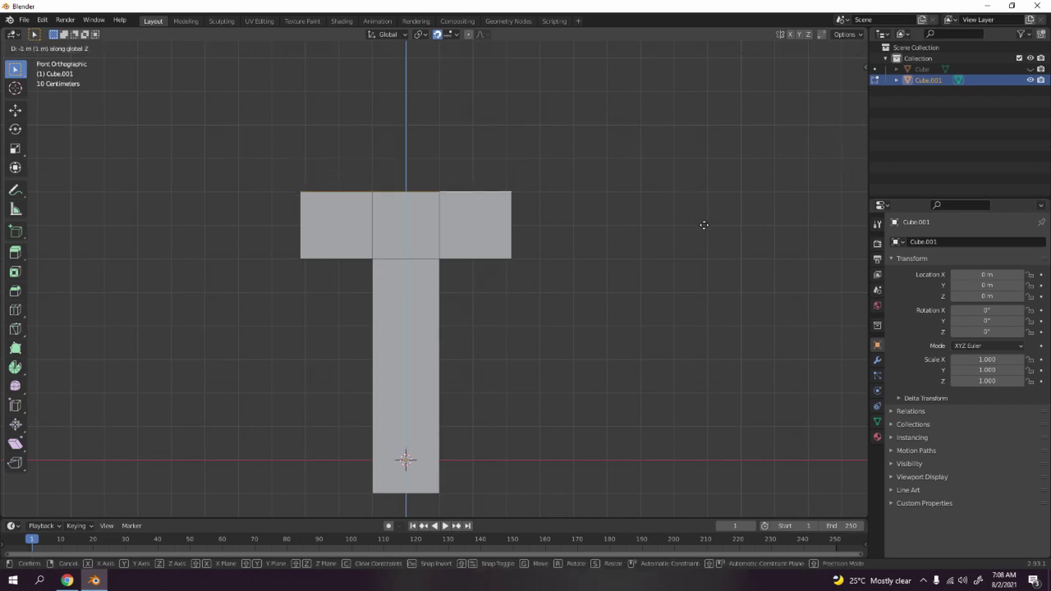
left_click(704, 224)
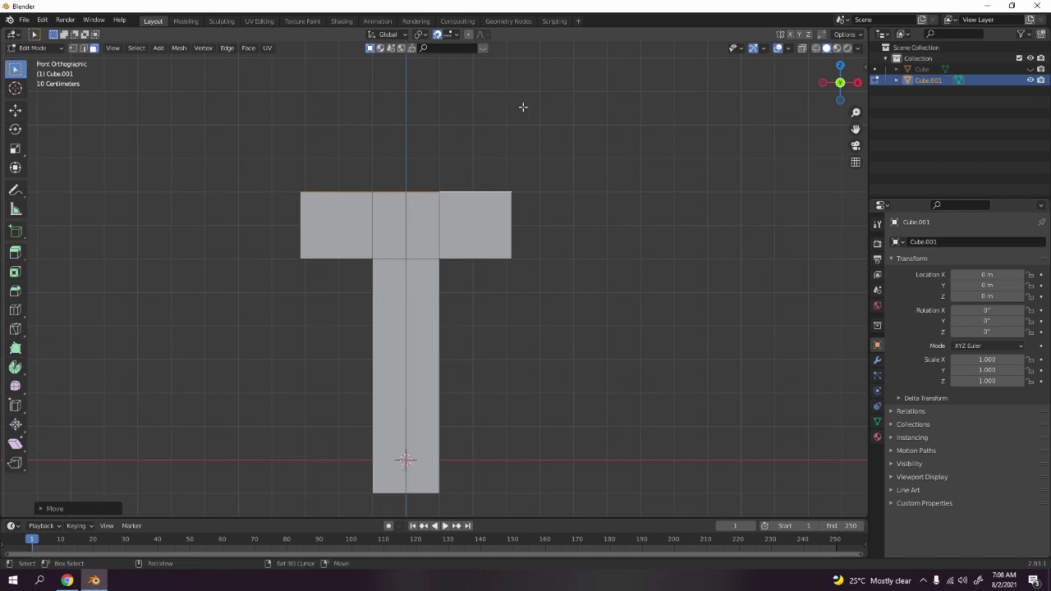
Edge-slide the two inner edges on either side of the crossbar's top centre edge onto that centre edge
middle_click_drag(542, 140, 548, 153, "shift")
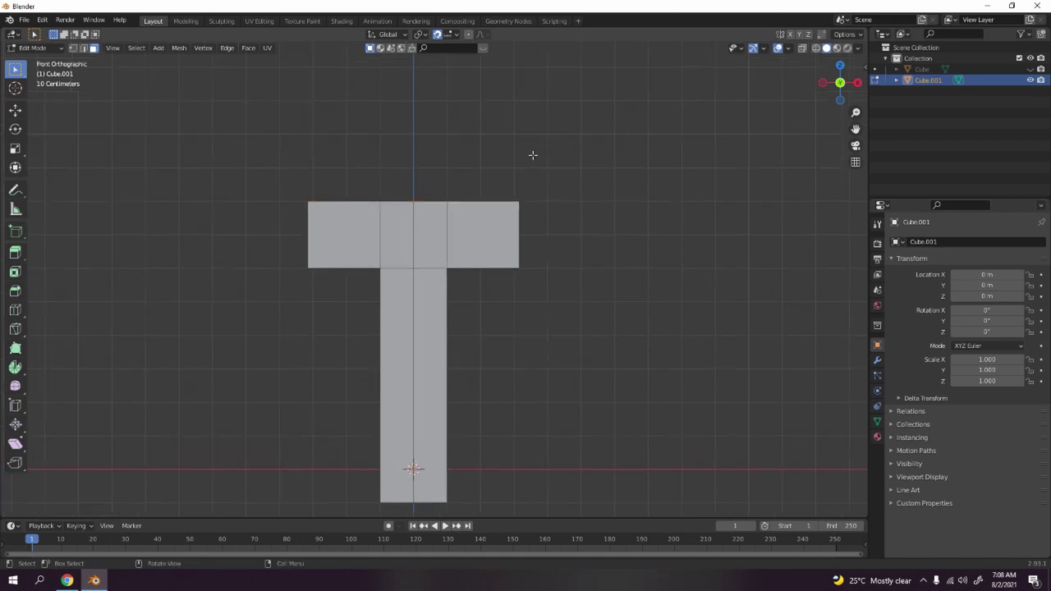
scroll(341, 190, "down", 2)
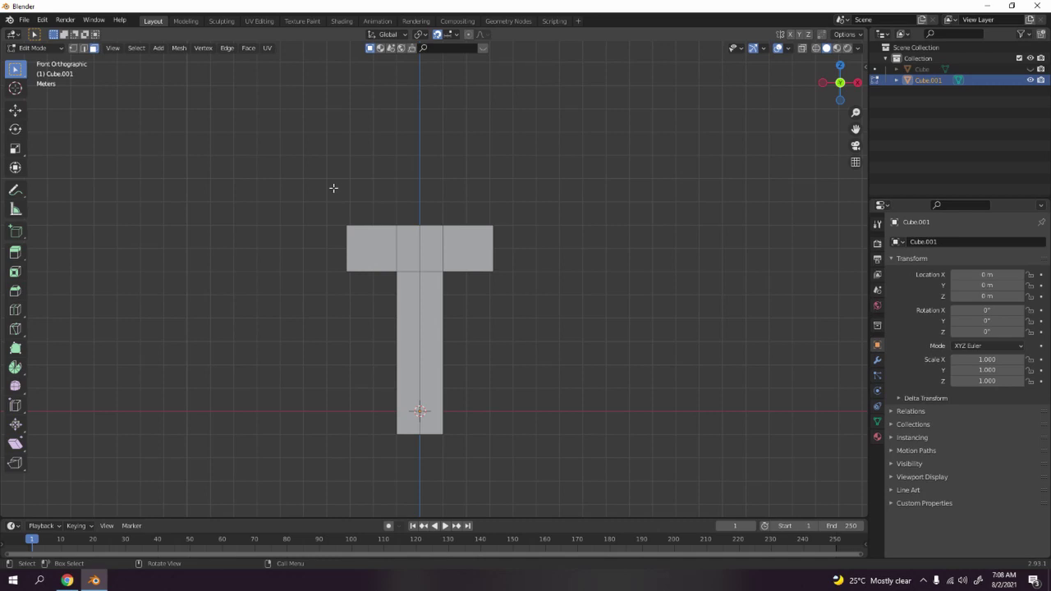
middle_click_drag(334, 188, 402, 302)
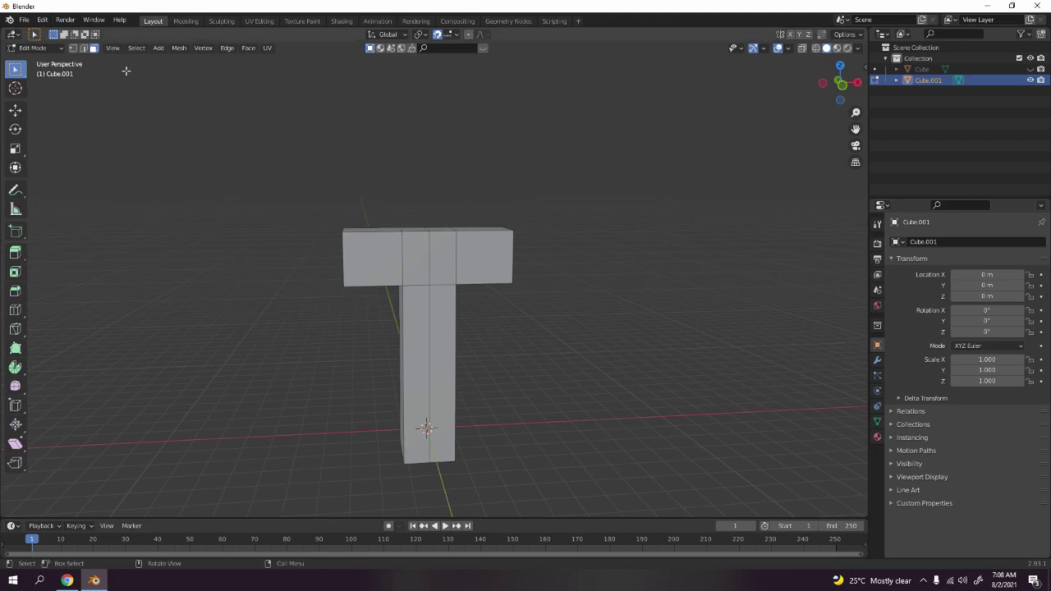
key("2")
middle_click_drag(399, 197, 460, 275)
scroll(460, 275, "up", 4)
left_click(427, 249)
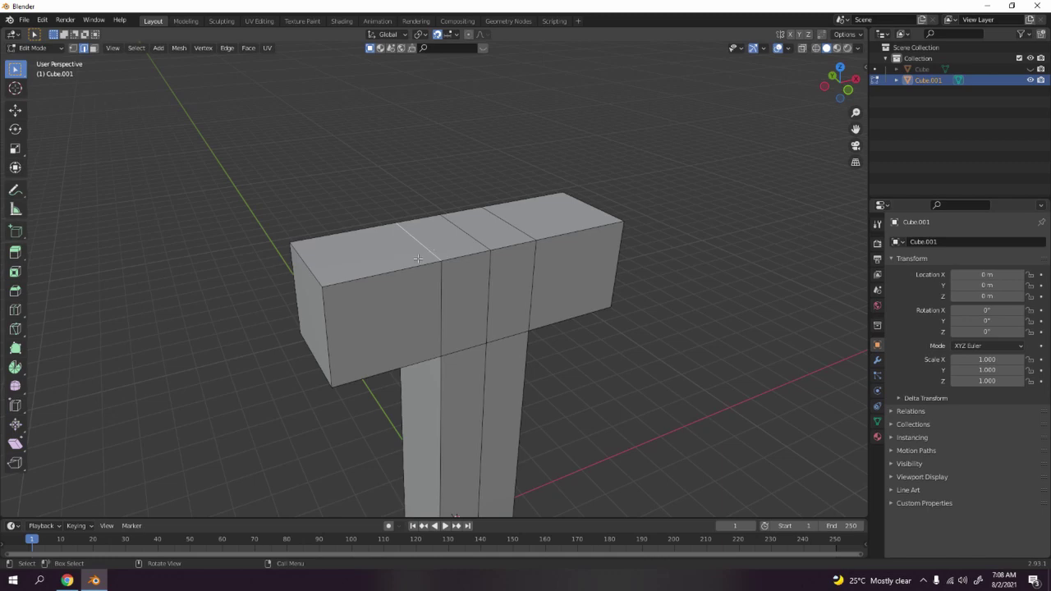
key("g")
key("g")
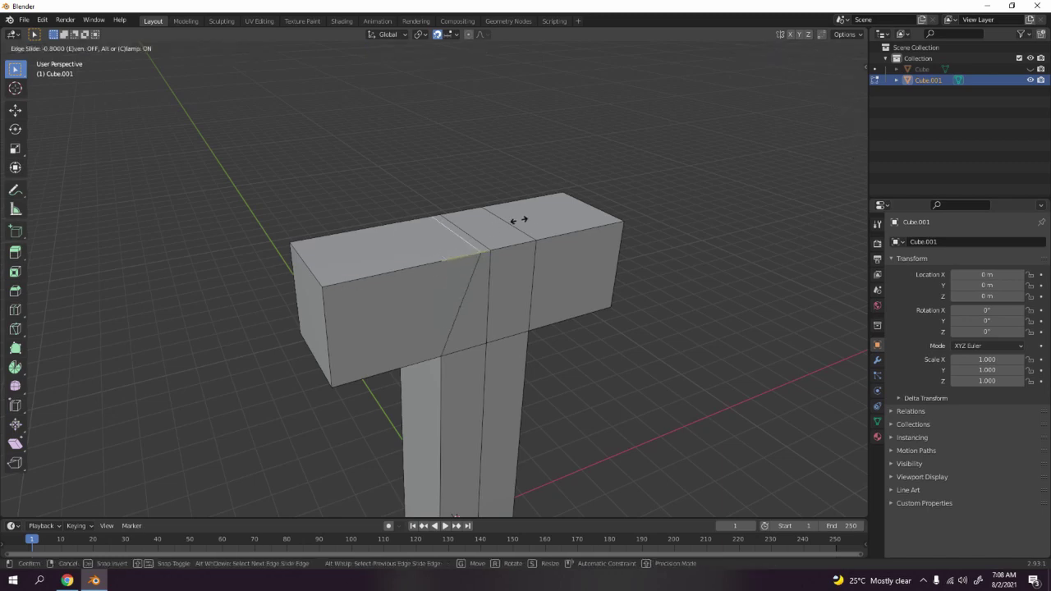
left_click(527, 217)
key("g")
key("g")
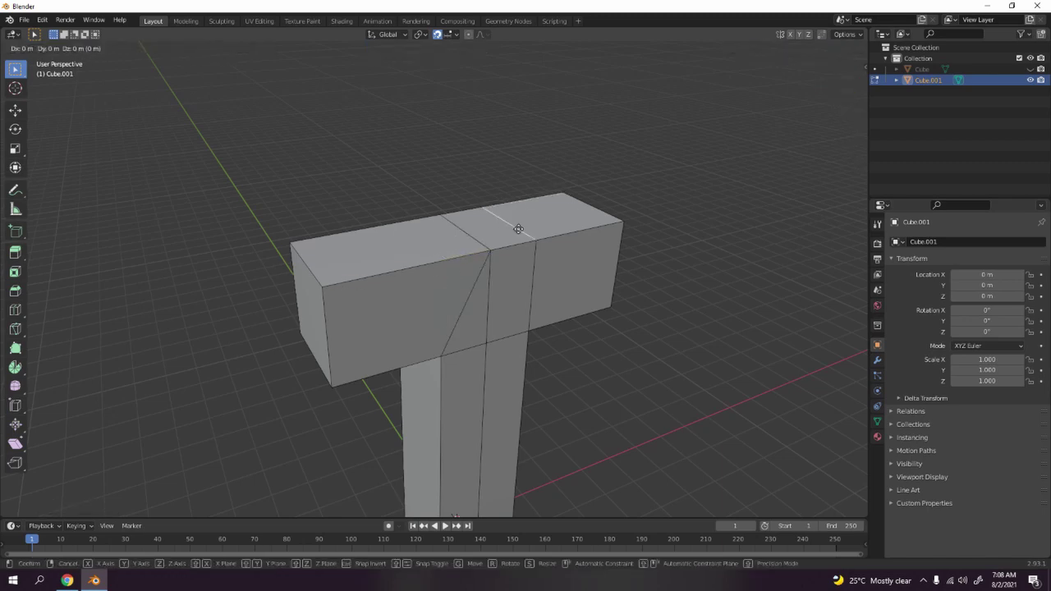
left_click(385, 275)
Edge-slide the two outer top edges of the crossbar onto the centre edge to form a pointed arrowhead
left_click(306, 264)
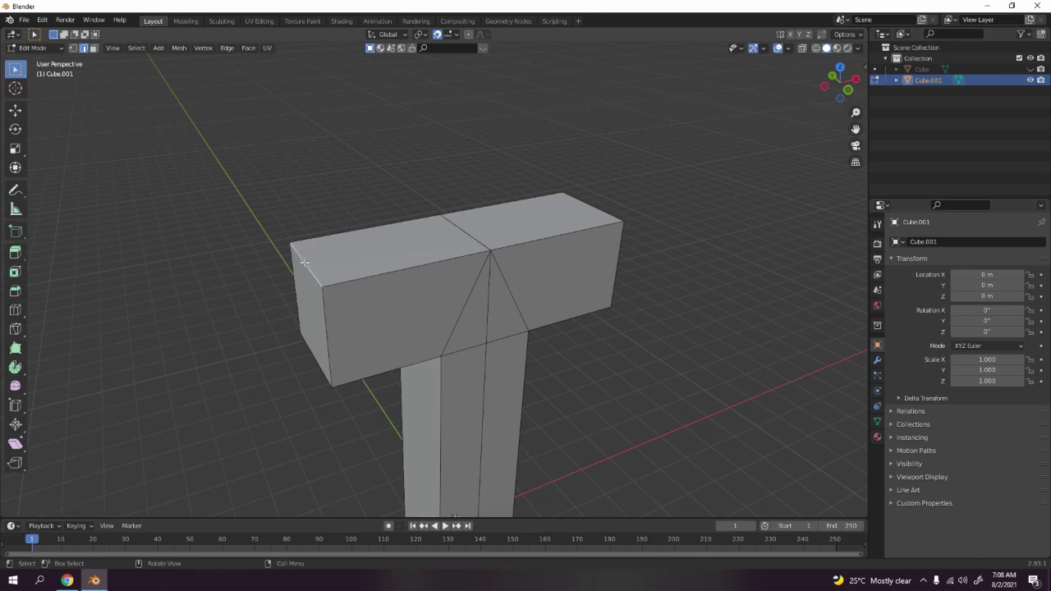
key("g")
key("g")
left_click(495, 198)
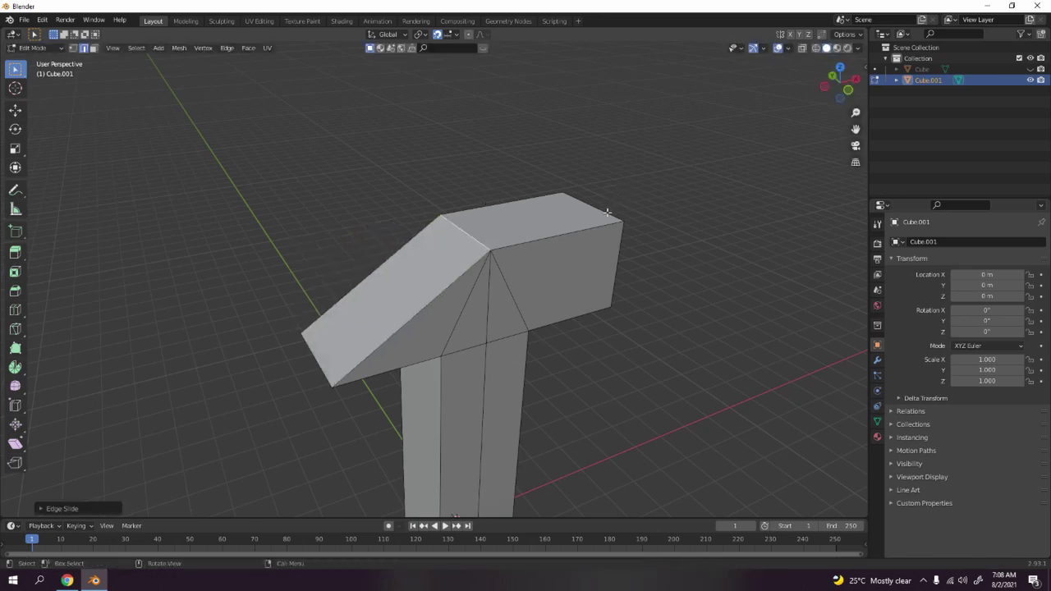
key("g")
key("g")
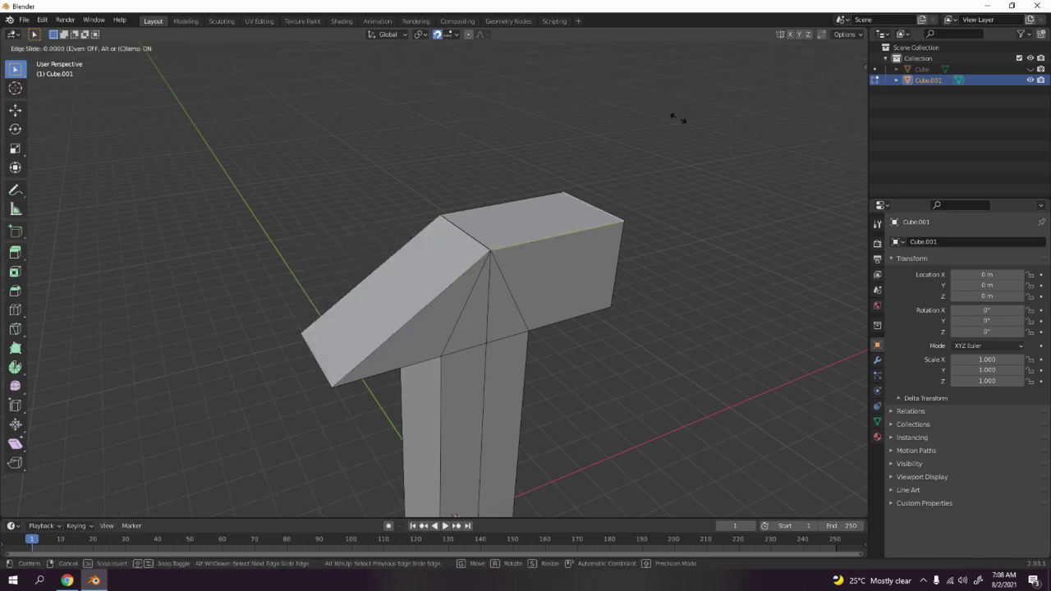
left_click(551, 291)
Switch to vertex selection and inspect the arrow's shape from the front and from below
scroll(551, 291, "down", 3)
key("1")
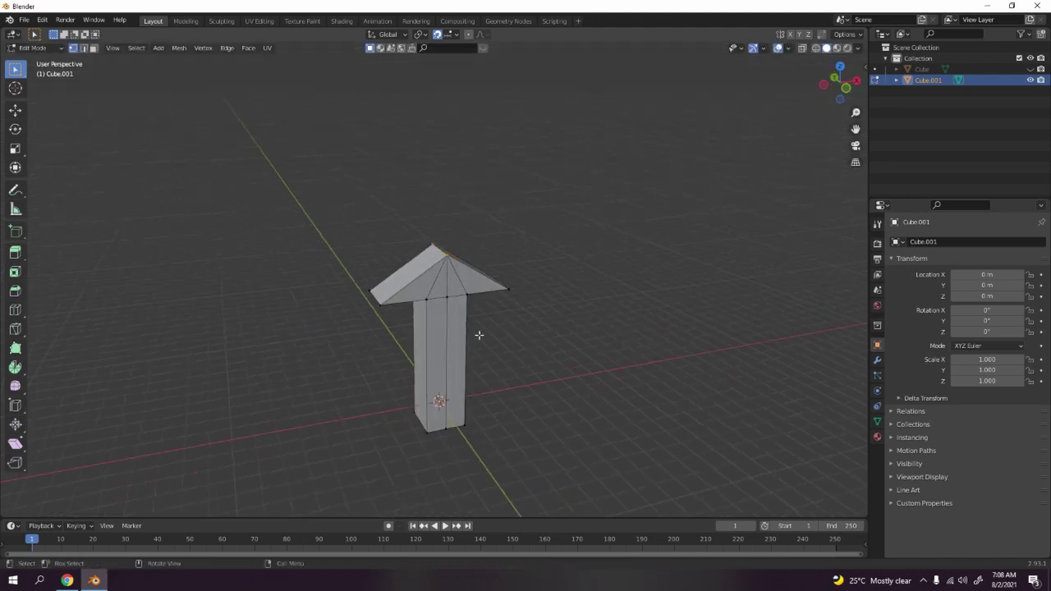
key("KP_1")
scroll(480, 336, "up", 3)
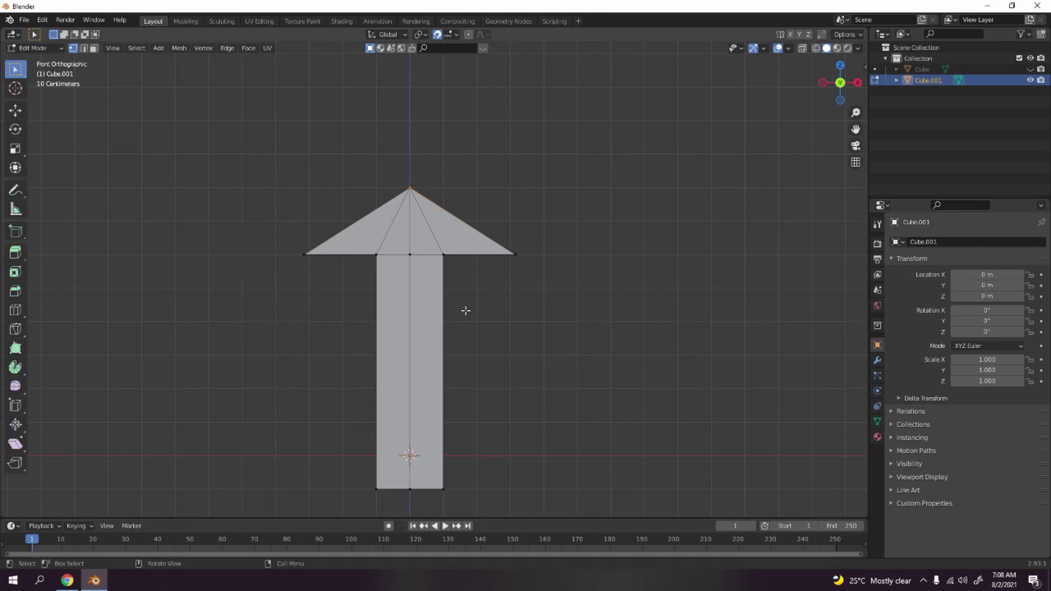
middle_click_drag(481, 202, 410, 200)
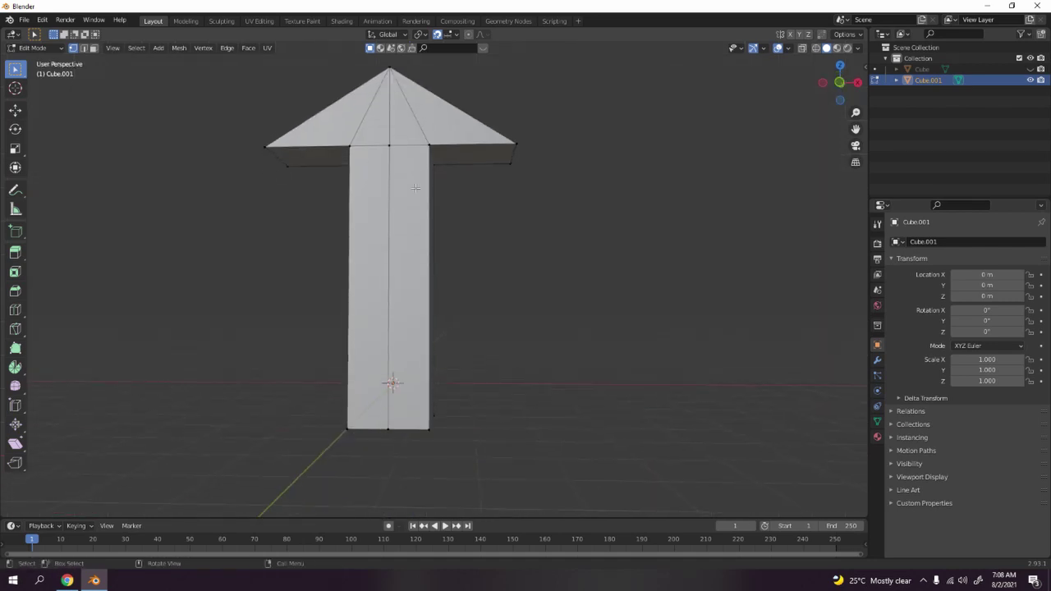
scroll(410, 256, "down", 5)
key("KP_1")
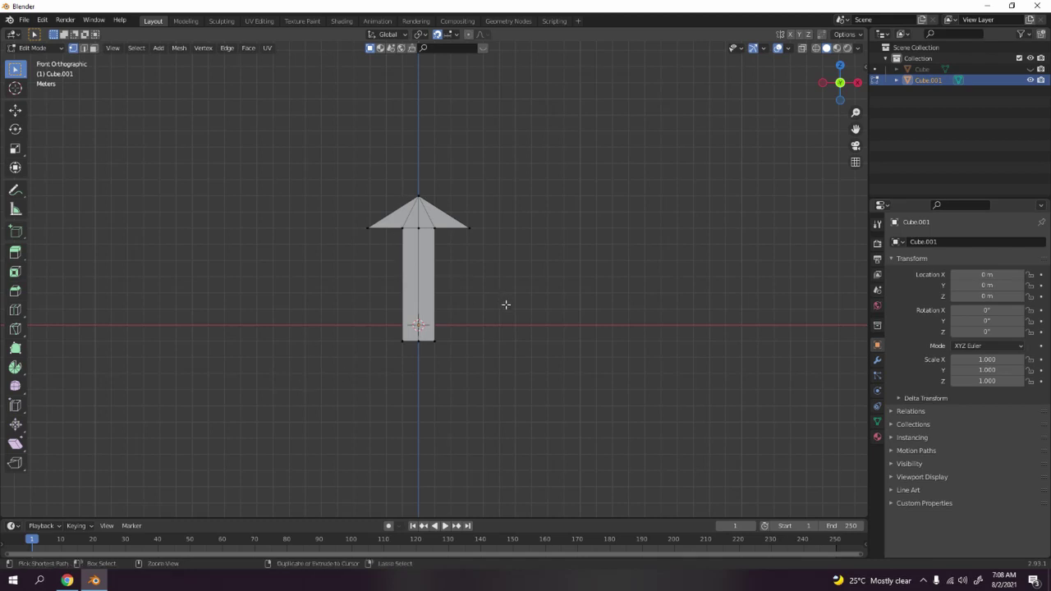
key("Tab")
key("Tab")
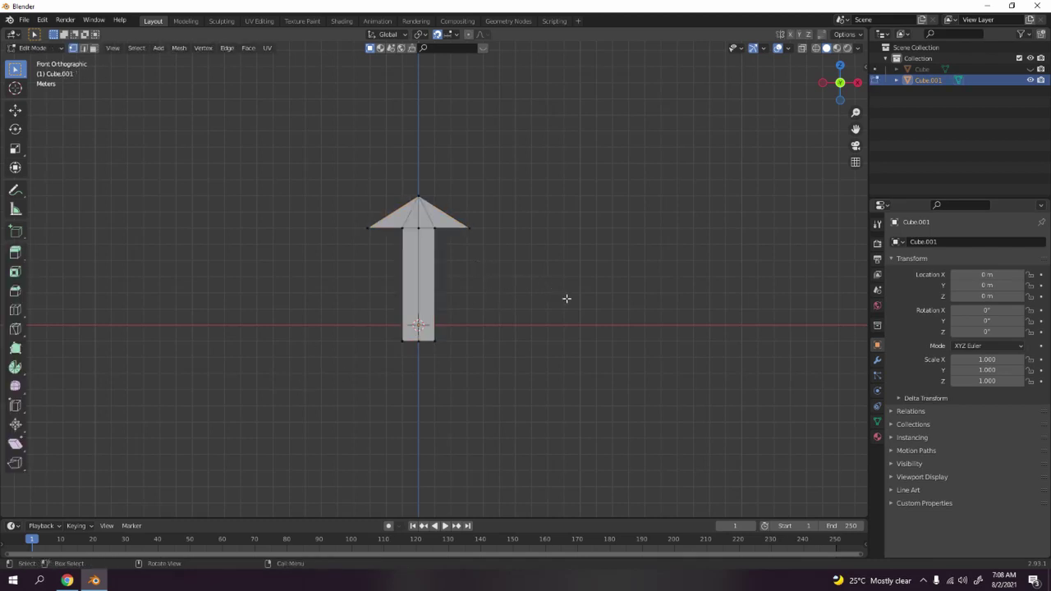
Select all of the arrow's vertices in Edit Mode and merge them by distance
key("a")
key("Tab")
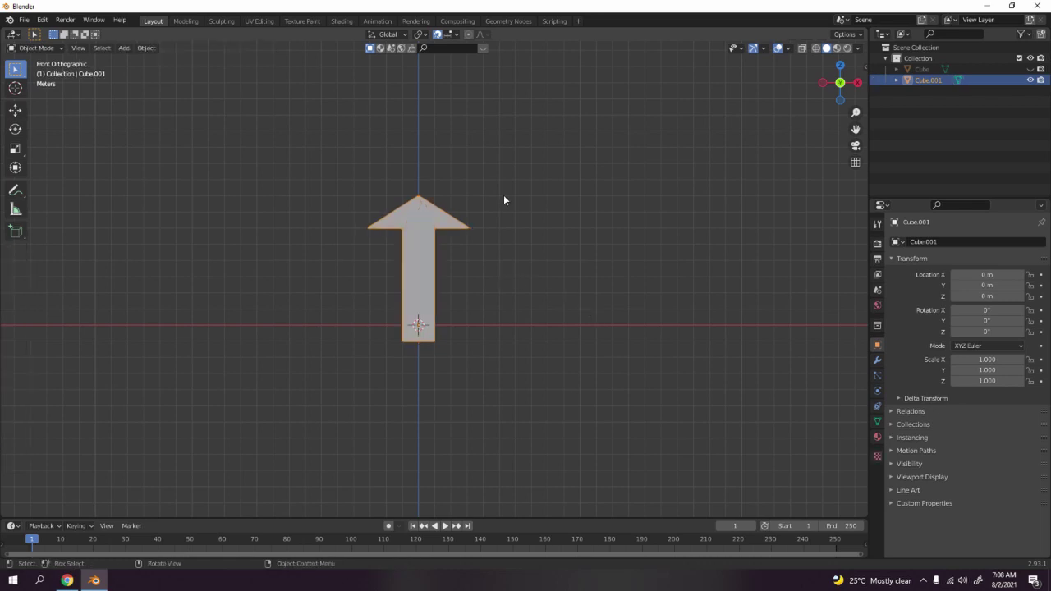
left_click(504, 198)
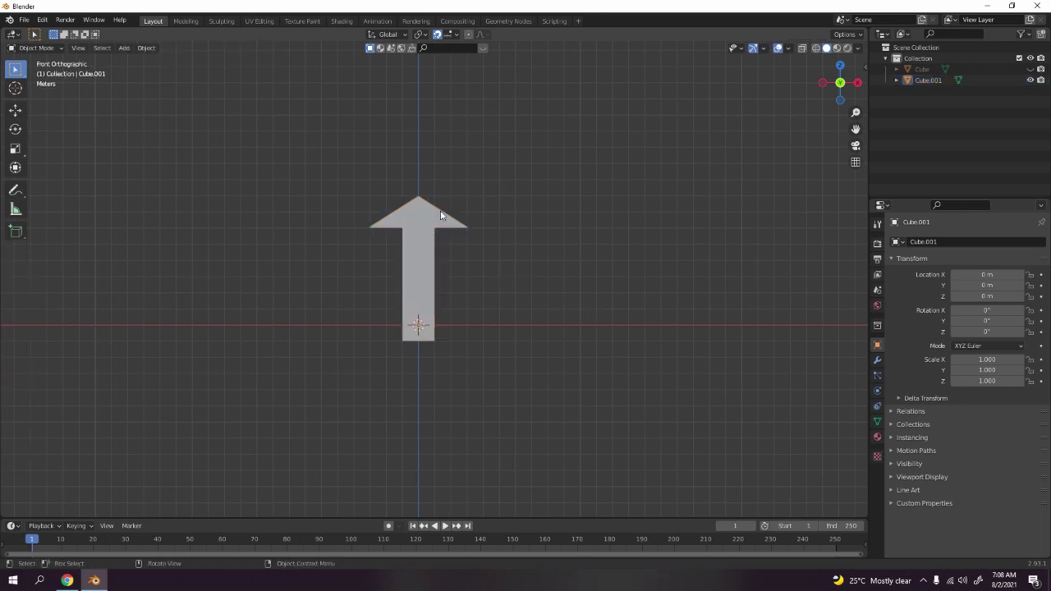
scroll(443, 214, "up", 3)
key("Tab")
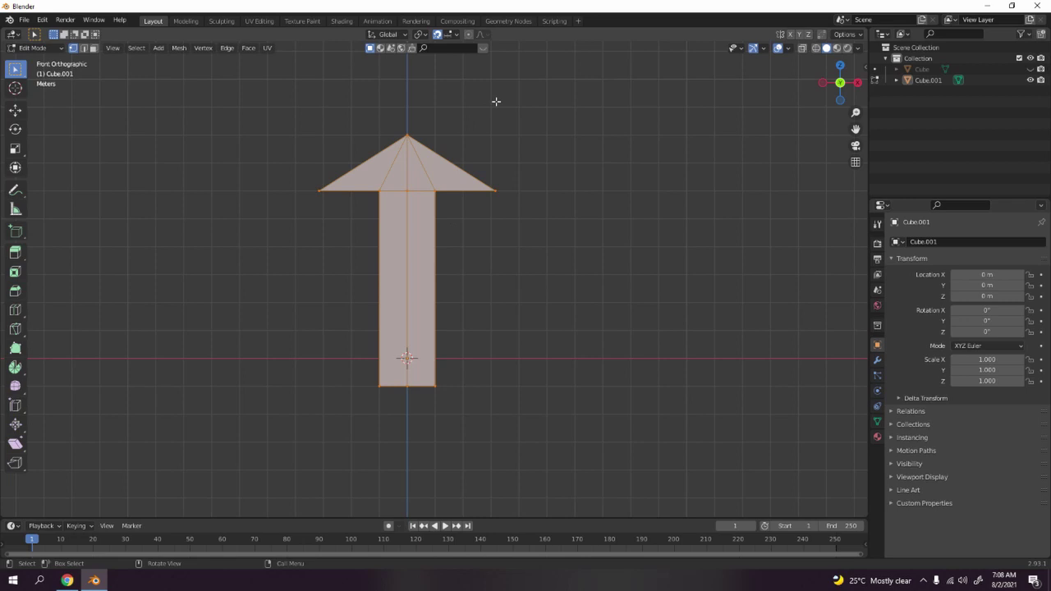
left_click(626, 178)
key("a")
key("m")
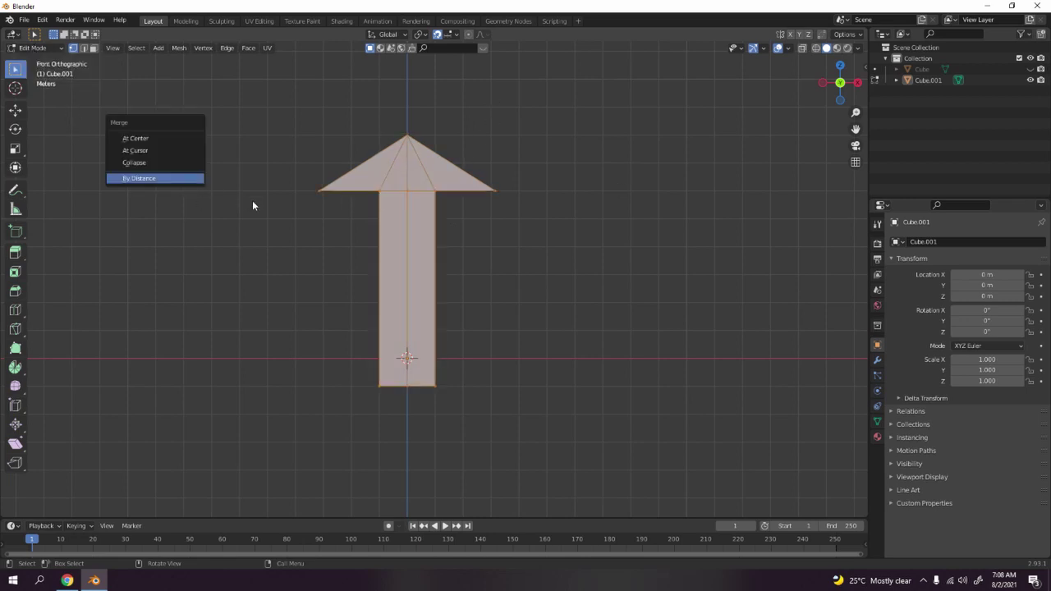
left_click(162, 179)
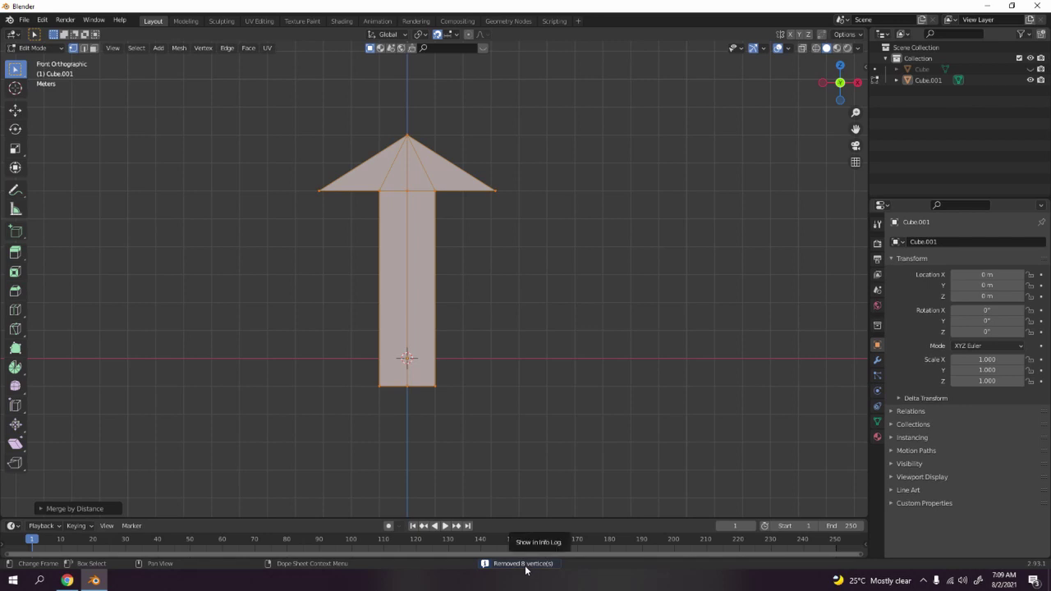
Move the arrowhead's top ridge edge up about 1 m along the Z axis for a taller point
mouse_move(485, 284)
middle_mouse_down()
mouse_move(506, 354)
mouse_move(492, 265)
middle_mouse_up()
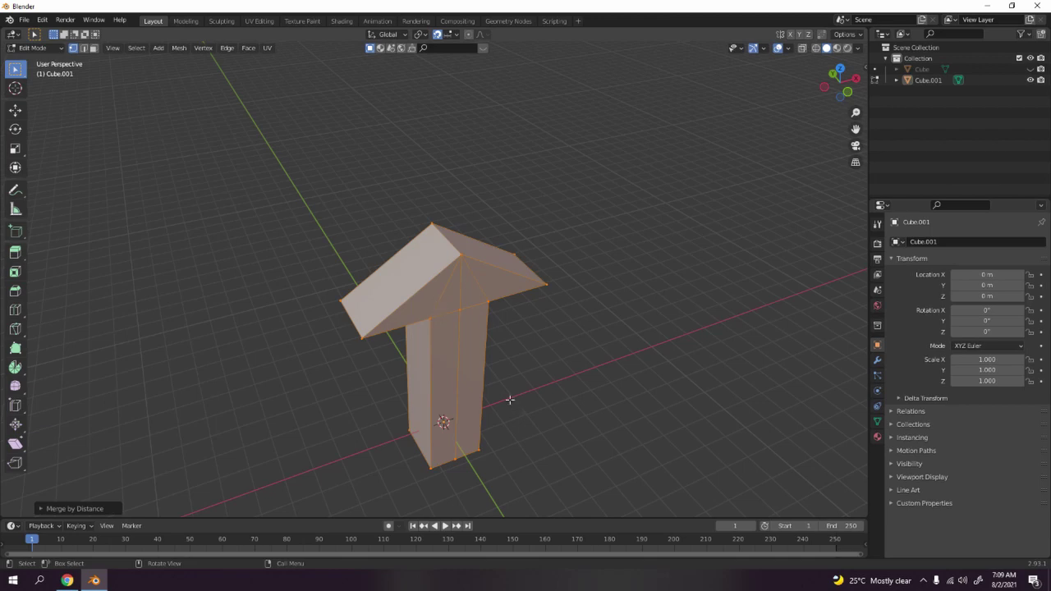
left_click(83, 48)
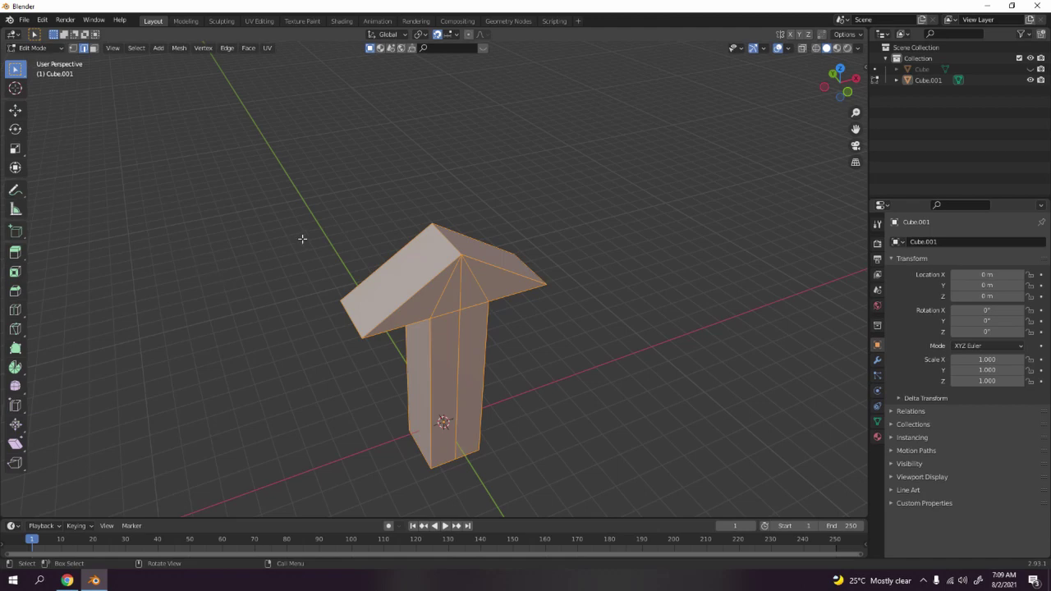
left_click(455, 250)
key("KP_1")
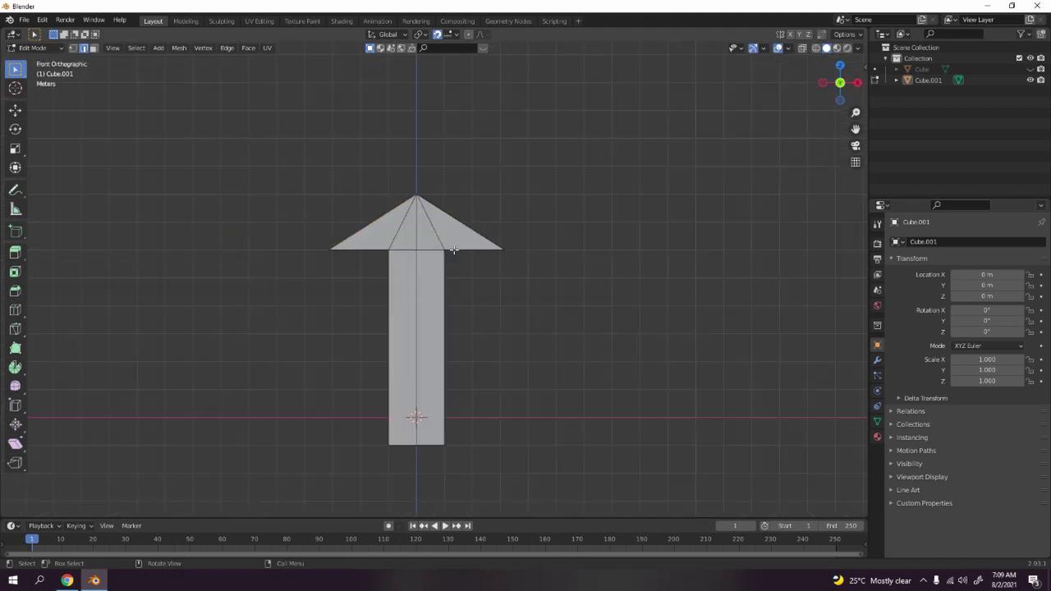
scroll(452, 250, "down", 1)
key("g")
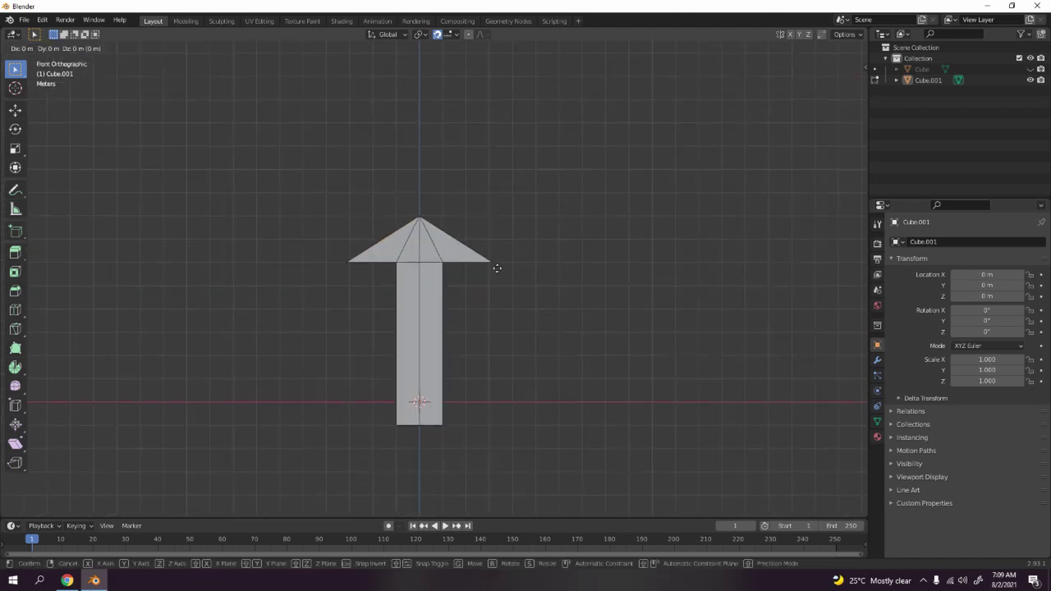
key("z")
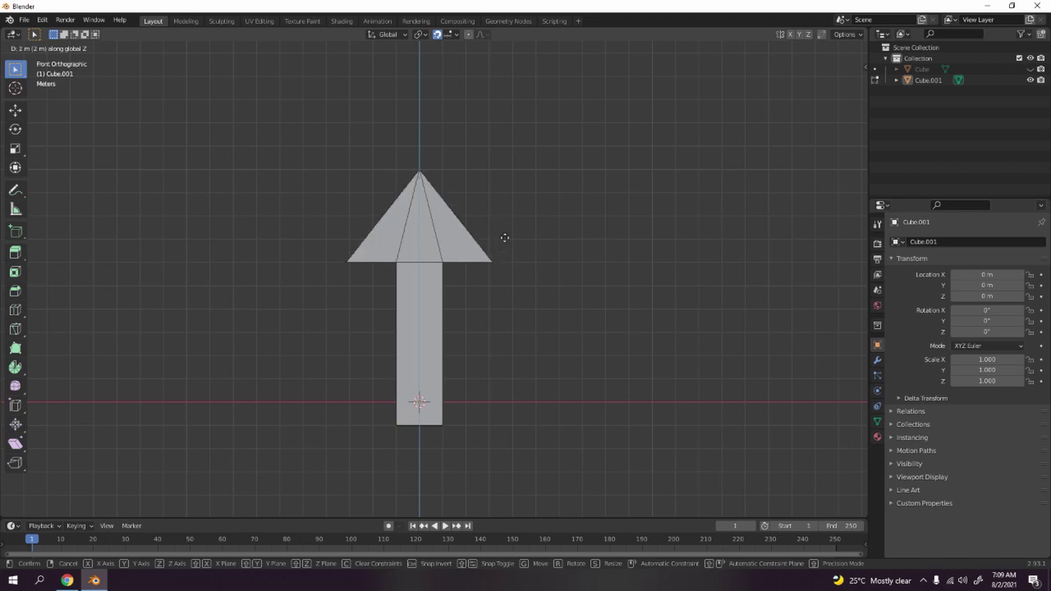
left_click(504, 238)
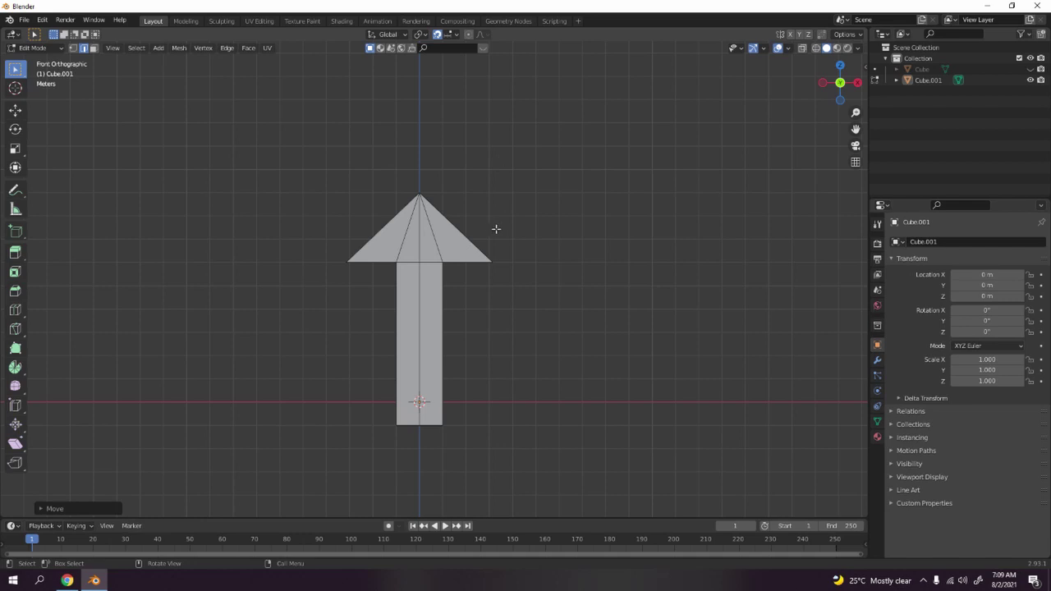
Examine the arrow from several angles in Object Mode, and check the arrowhead's front edges in Edit Mode
middle_click_drag(473, 179, 441, 265)
scroll(441, 265, "up", 4)
key("Tab")
mouse_move(512, 284)
middle_mouse_down()
mouse_move(566, 286)
mouse_move(545, 300)
mouse_move(507, 280)
middle_mouse_up()
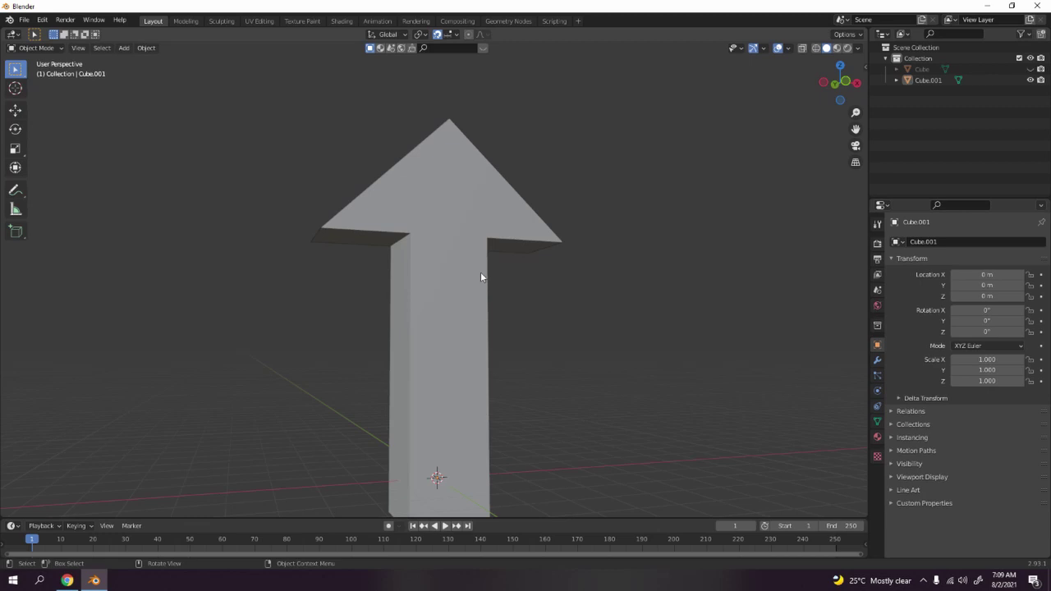
left_click(481, 276)
middle_click_drag(441, 257, 486, 261)
scroll(463, 270, "down", 4)
scroll(423, 237, "up", 3)
key("Tab")
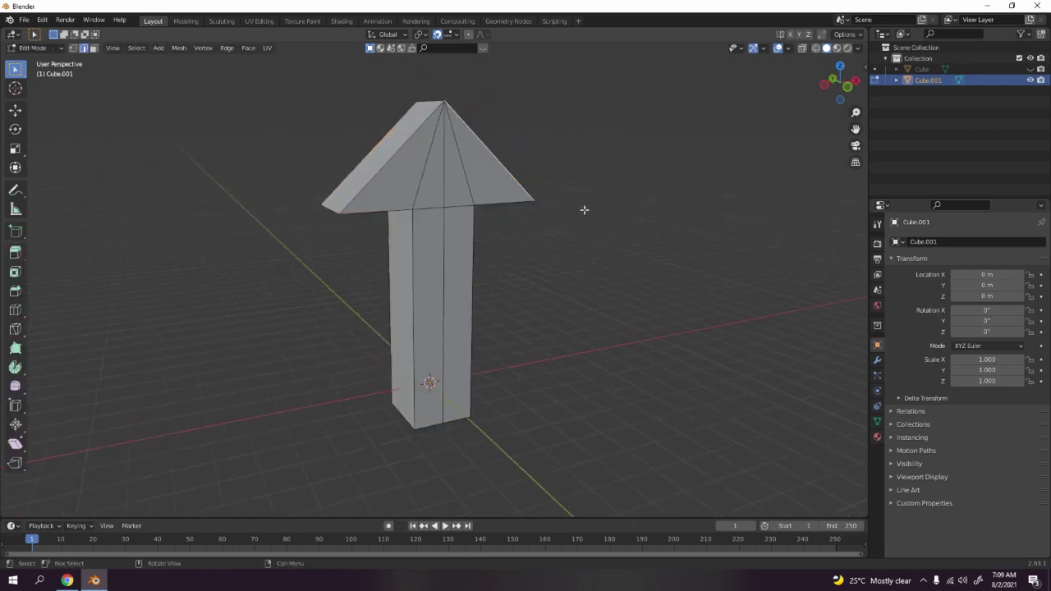
mouse_move(585, 211)
middle_mouse_down()
mouse_move(584, 221)
mouse_move(570, 218)
middle_mouse_up()
scroll(584, 221, "up", 3)
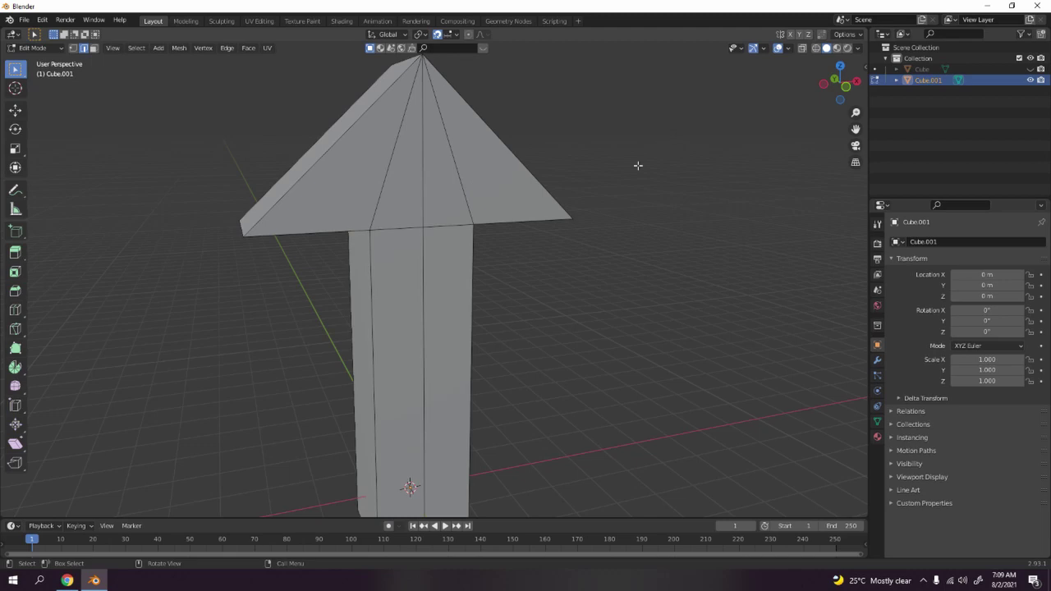
Dissolve the two slanted inner edges on either side of the centre edge on the arrowhead's front face
left_click(392, 159, "alt")
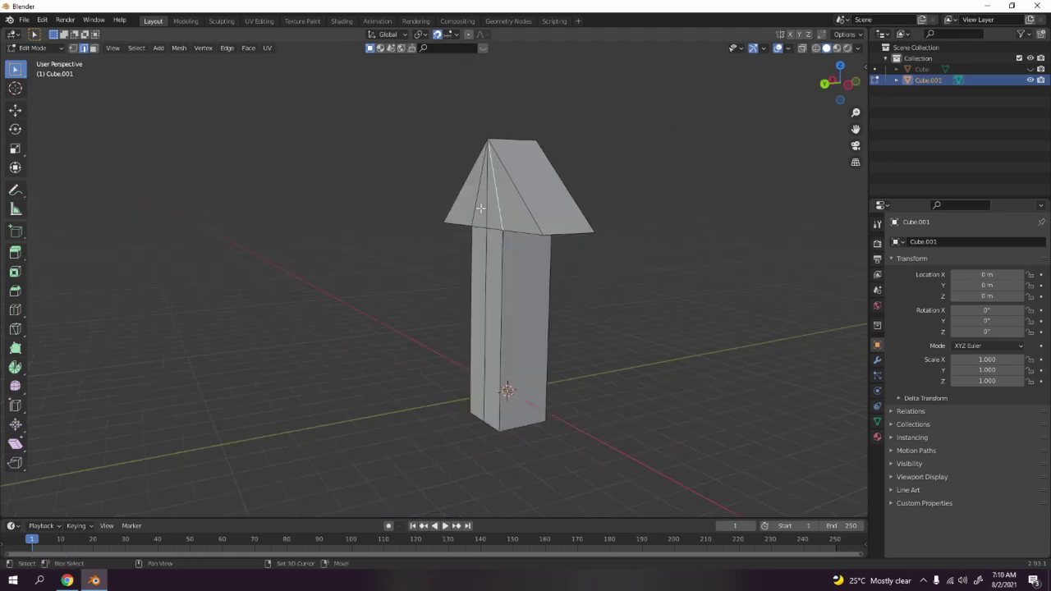
middle_click_drag(477, 198, 404, 165)
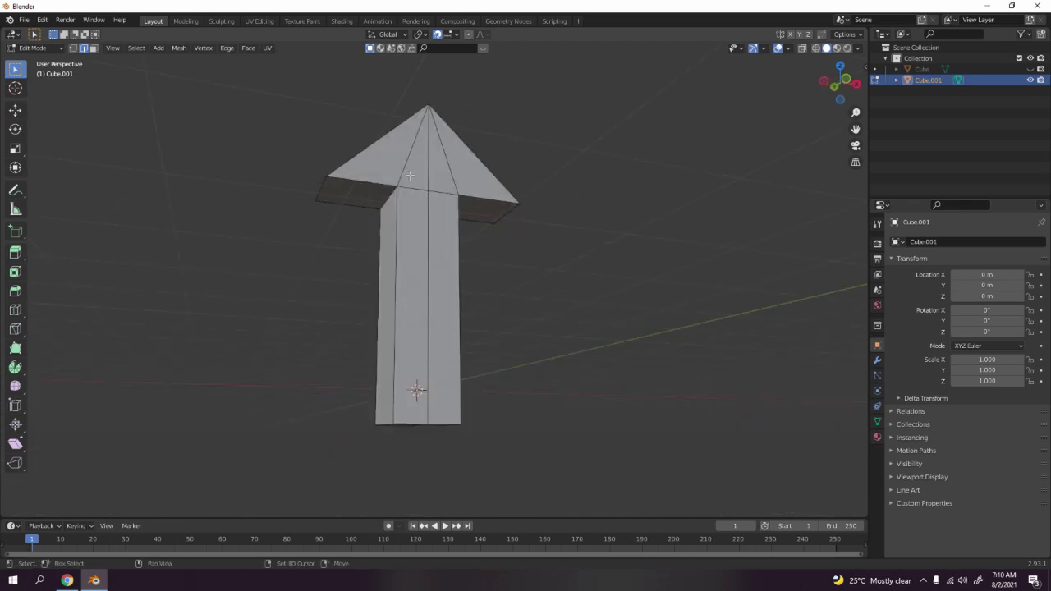
left_click(406, 164)
left_click(450, 171, "shift")
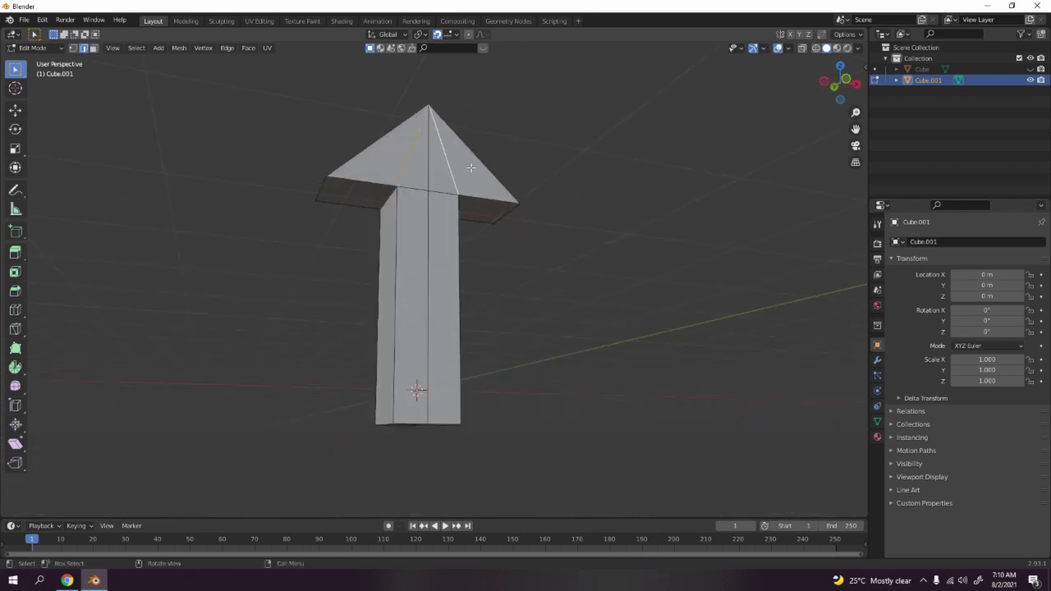
middle_click_drag(450, 171, 483, 218)
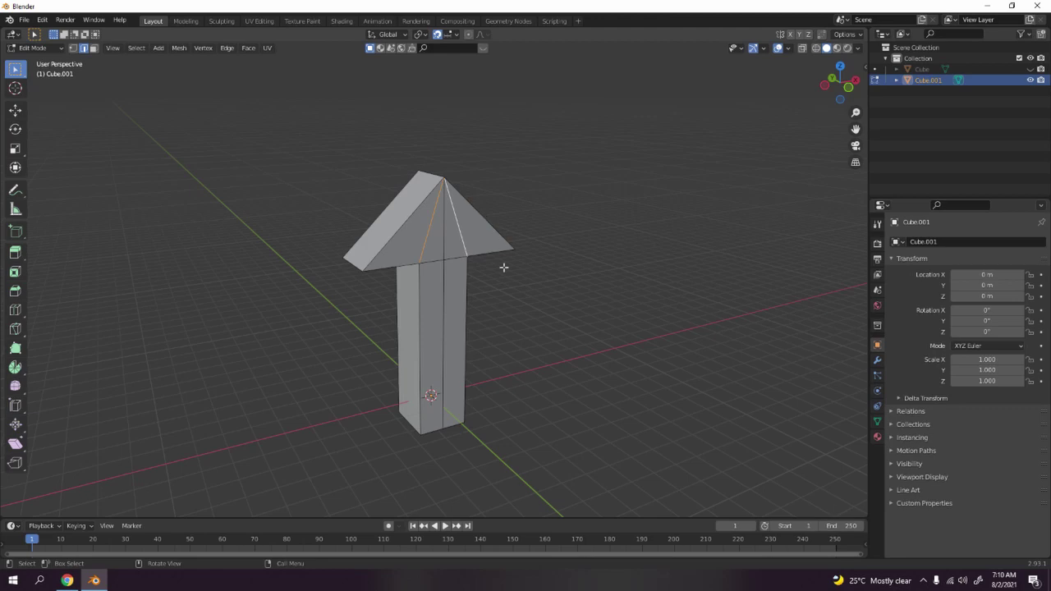
key("ctrl+x")
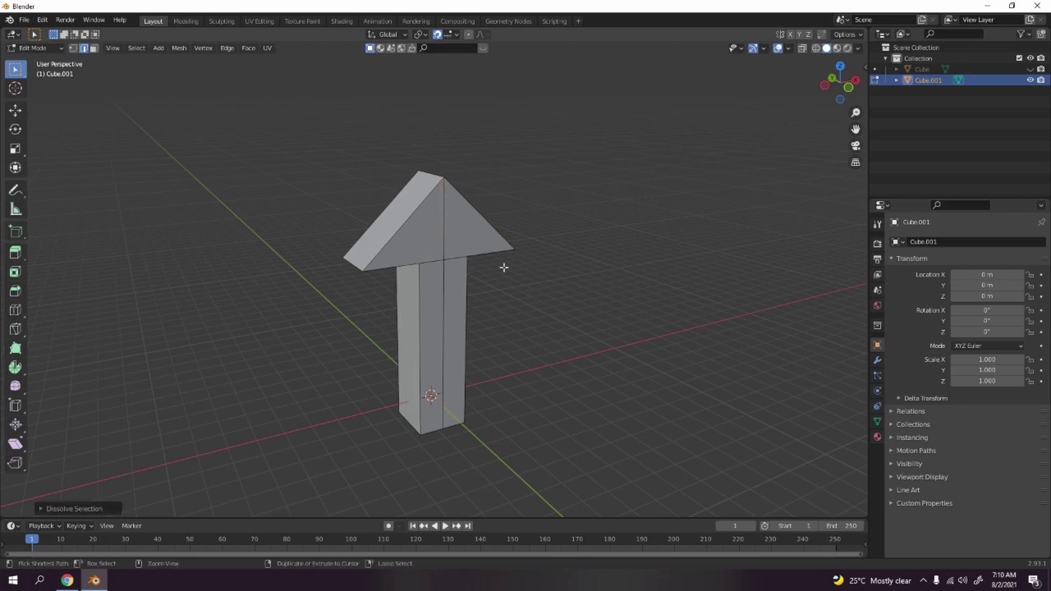
middle_click_drag(502, 265, 492, 290)
scroll(446, 252, "up", 2)
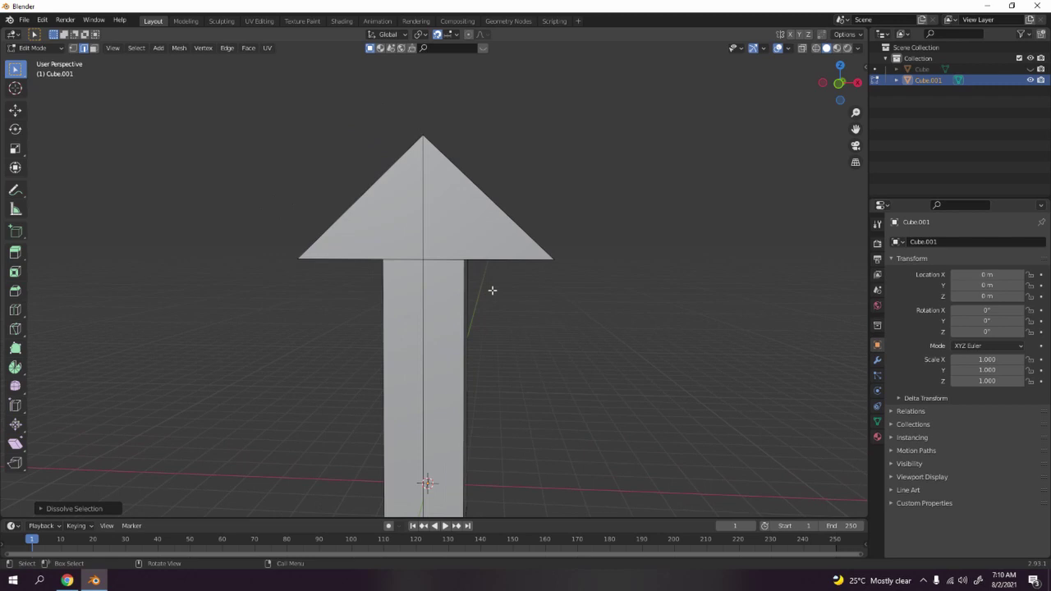
key("Tab")
middle_click_drag(463, 329, 550, 304)
scroll(526, 299, "down", 3)
Repeat Merge by Distance on the whole arrow mesh, and return to Object Mode in the front view
key("Tab")
scroll(482, 283, "up", 2)
key("a")
key("m")
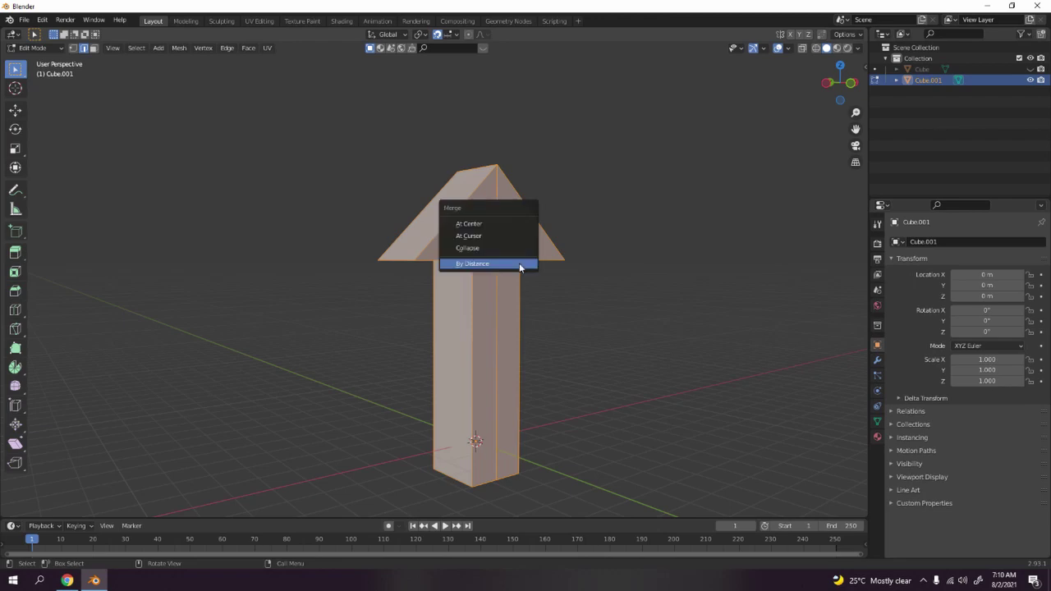
left_click(520, 266)
middle_click_drag(564, 303, 569, 304)
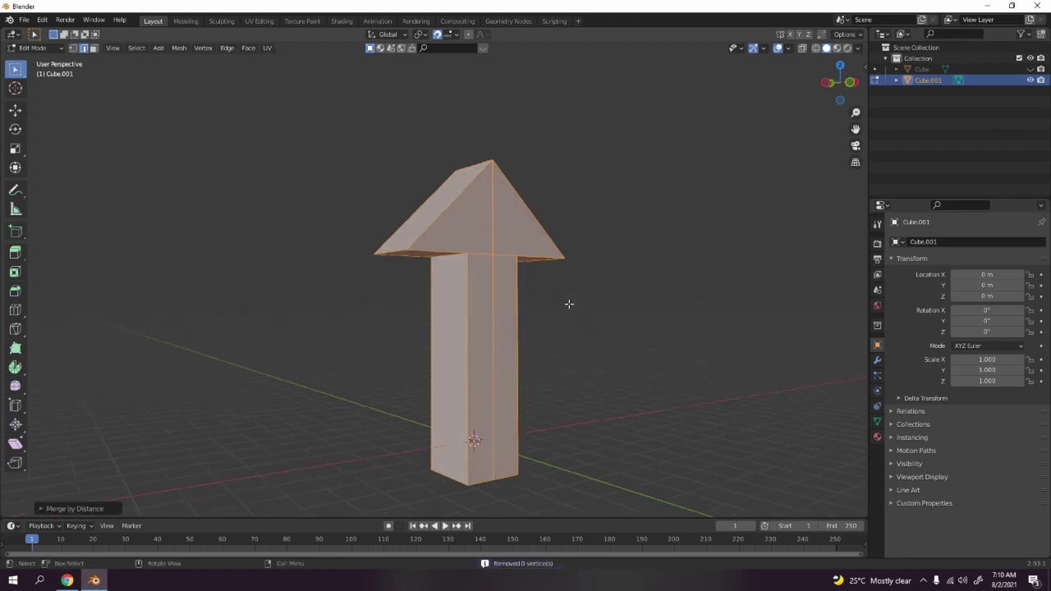
key("alt+a")
middle_click_drag(569, 304, 558, 298)
key("KP_1")
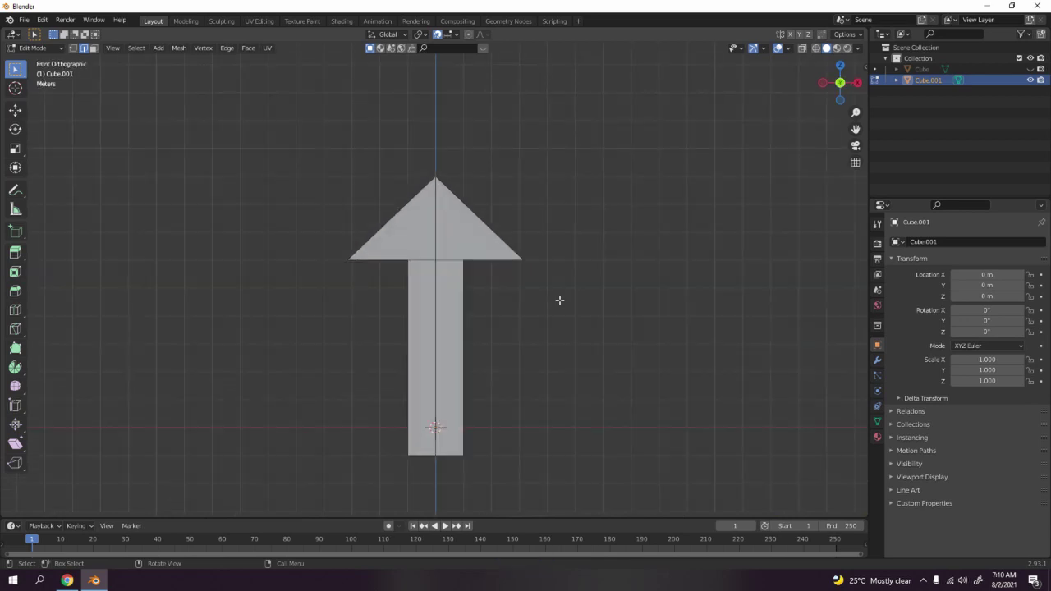
key("Tab")
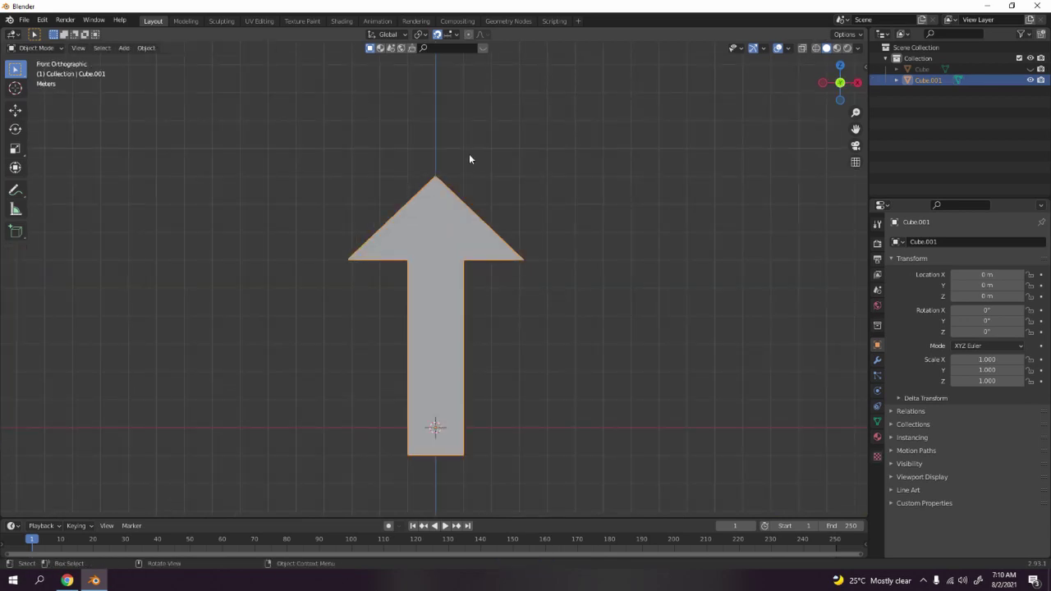
Create a new material for the arrow in the Shading workspace and set its base color to black
left_click(353, 18)
middle_click_drag(436, 236, 471, 205)
mouse_move(495, 147)
middle_mouse_down("shift")
mouse_move(523, 242)
mouse_move(591, 210)
mouse_move(520, 211)
mouse_move(555, 298)
middle_mouse_up("shift")
scroll(523, 242, "down", 3)
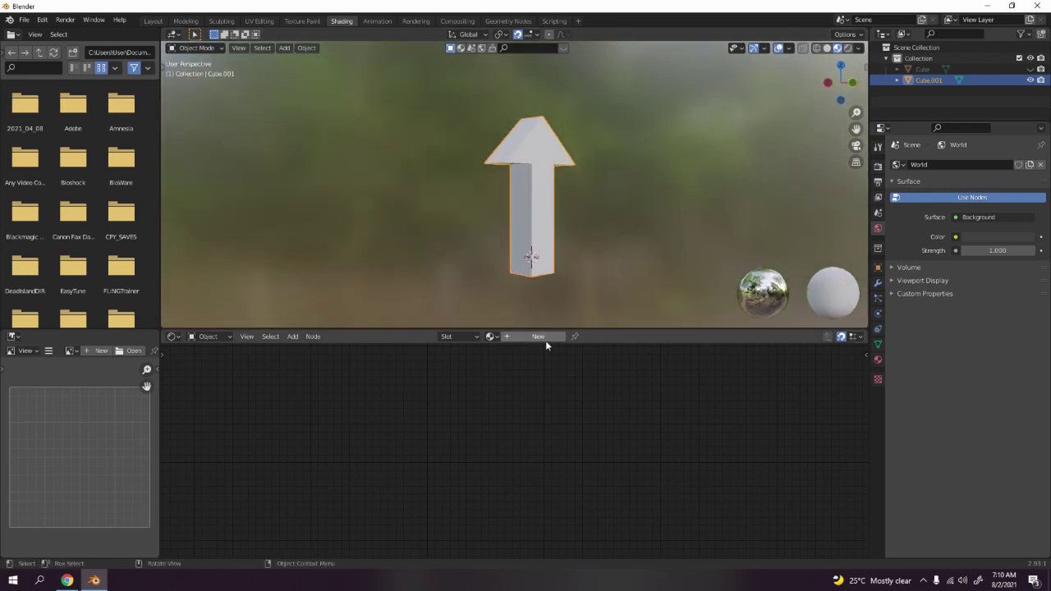
left_click(538, 336)
left_click(495, 391)
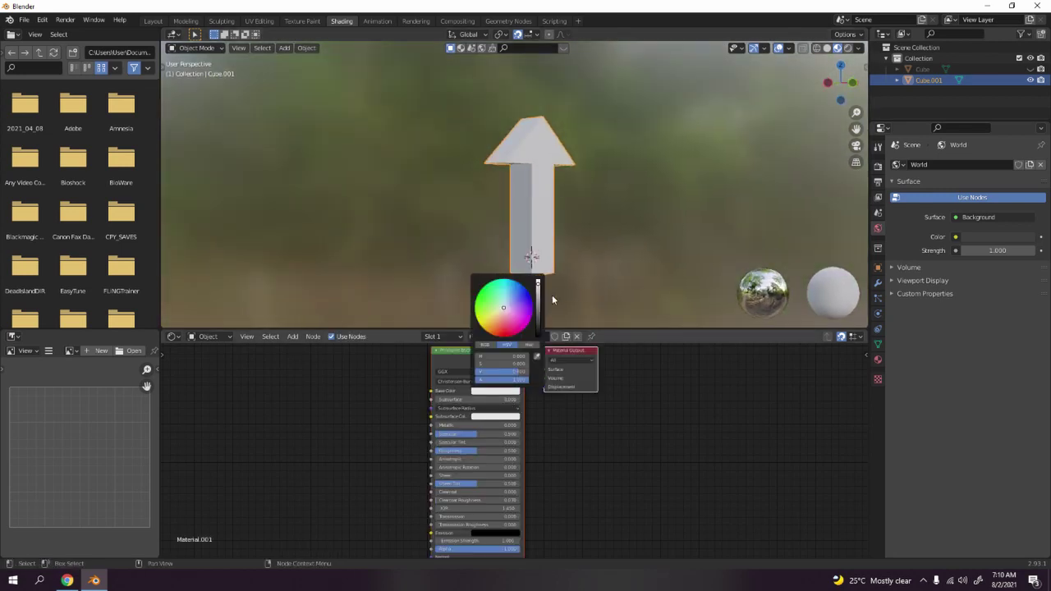
left_click_drag(538, 303, 539, 384)
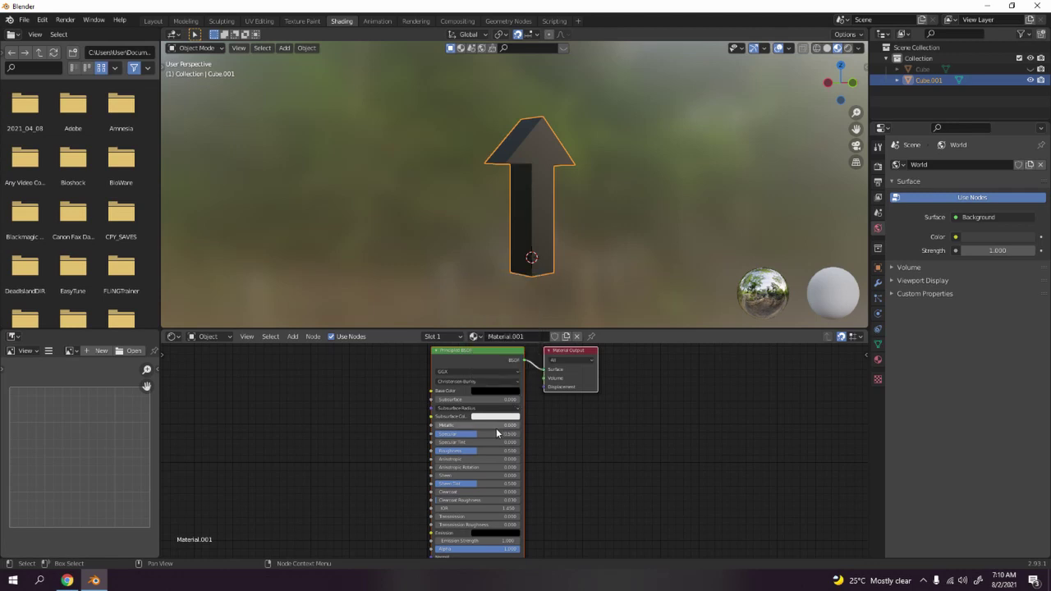
Set the arrow material's roughness to 1 and its specular to about 0.33
left_click_drag(490, 434, 520, 450)
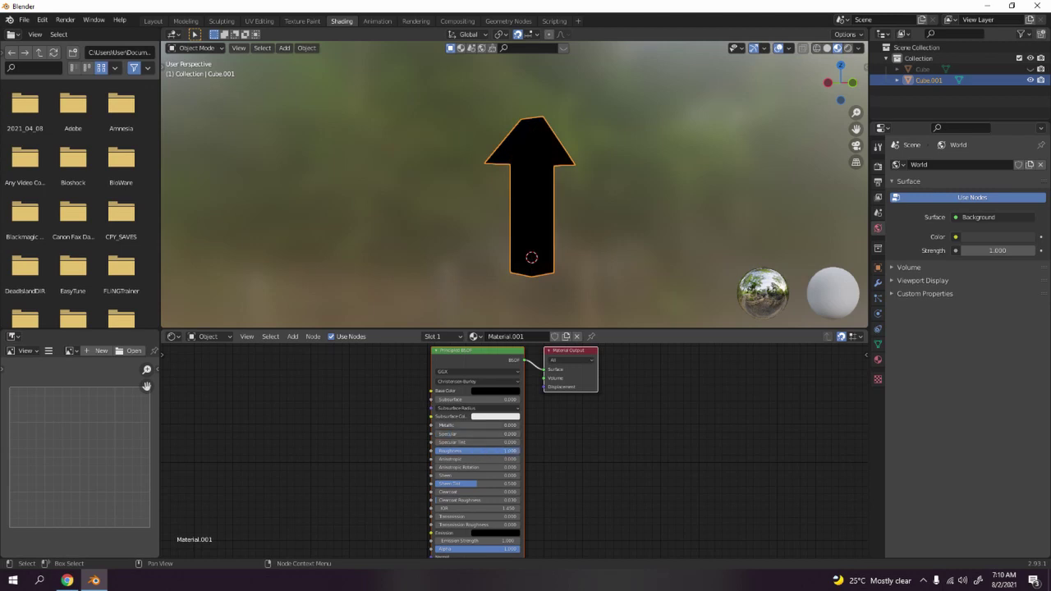
left_click(610, 250)
middle_click_drag(624, 242, 711, 187)
mouse_move(449, 435)
left_mouse_down()
mouse_move(486, 434)
mouse_move(456, 434)
left_mouse_up()
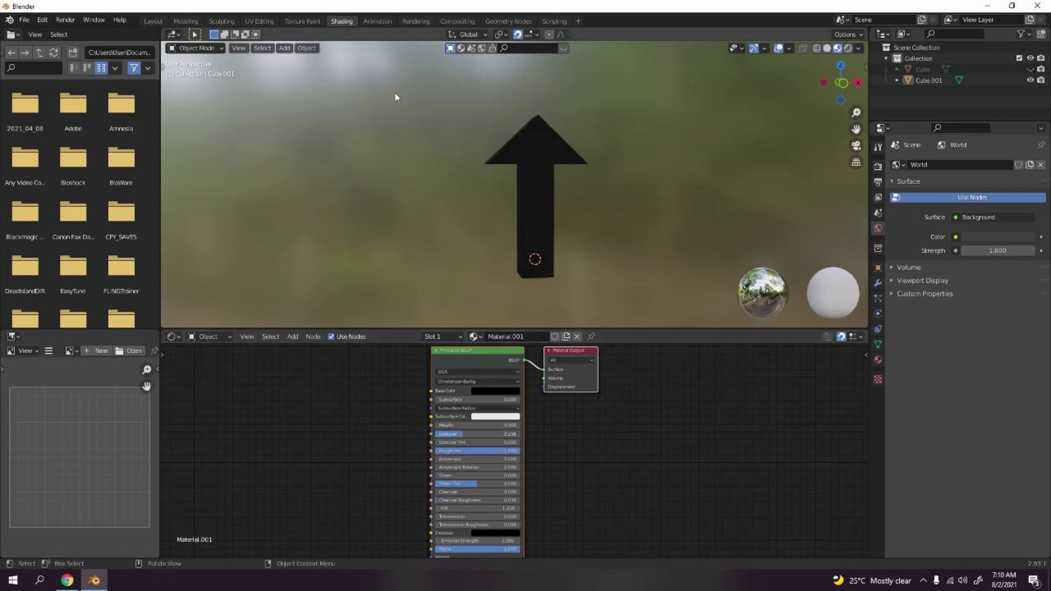
Return to the Layout workspace and display the arrow in Material Preview shading
left_click(152, 20)
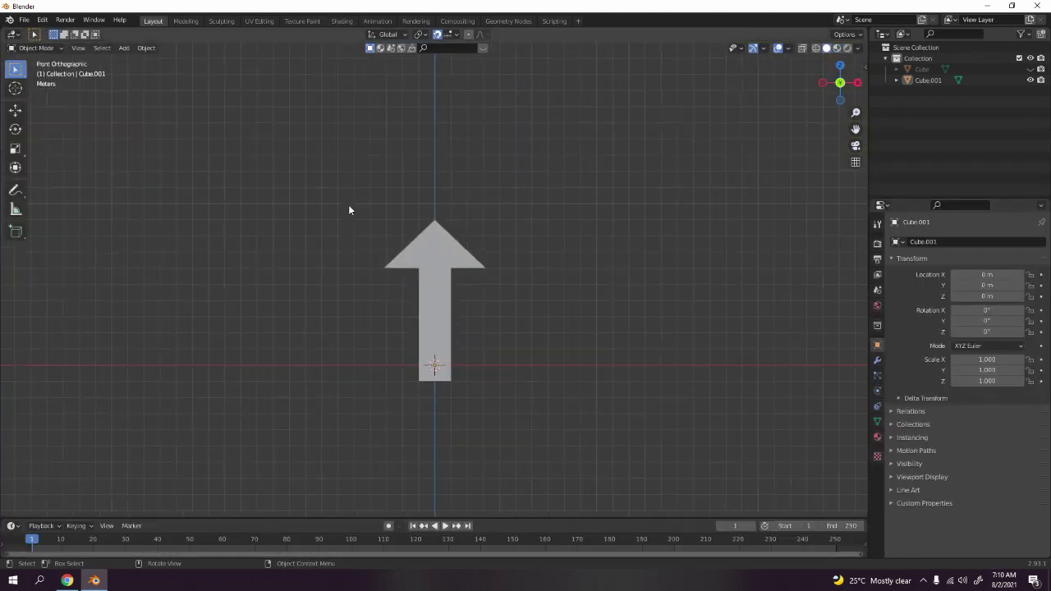
left_click(836, 47)
middle_click_drag(599, 190, 662, 220)
scroll(502, 242, "up", 4)
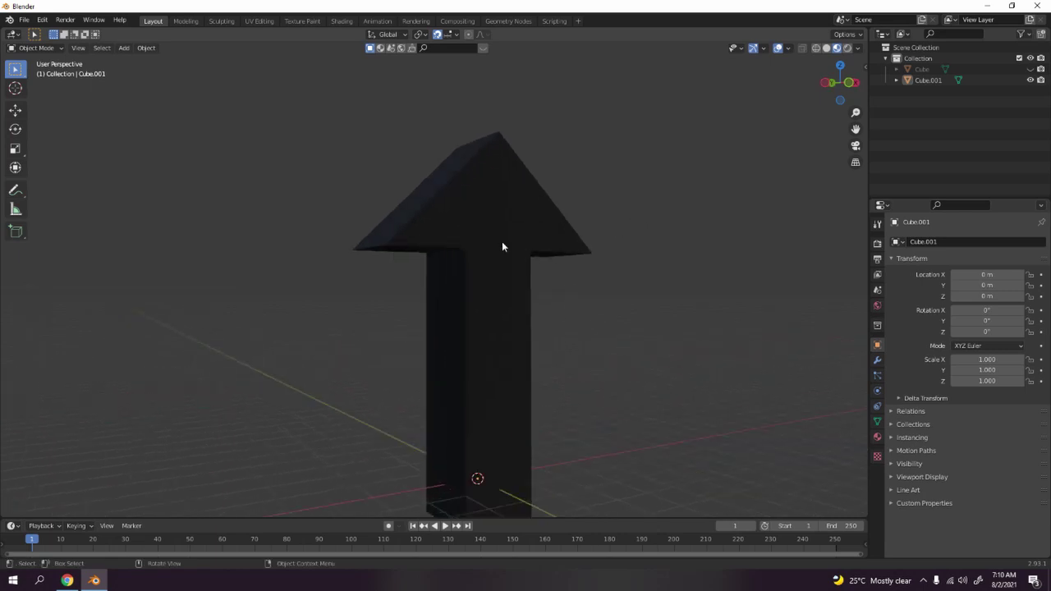
Scale the arrow along the Y axis to about 0.61 to make it thinner
left_click(475, 232)
middle_click_drag(474, 232, 545, 277)
key("s")
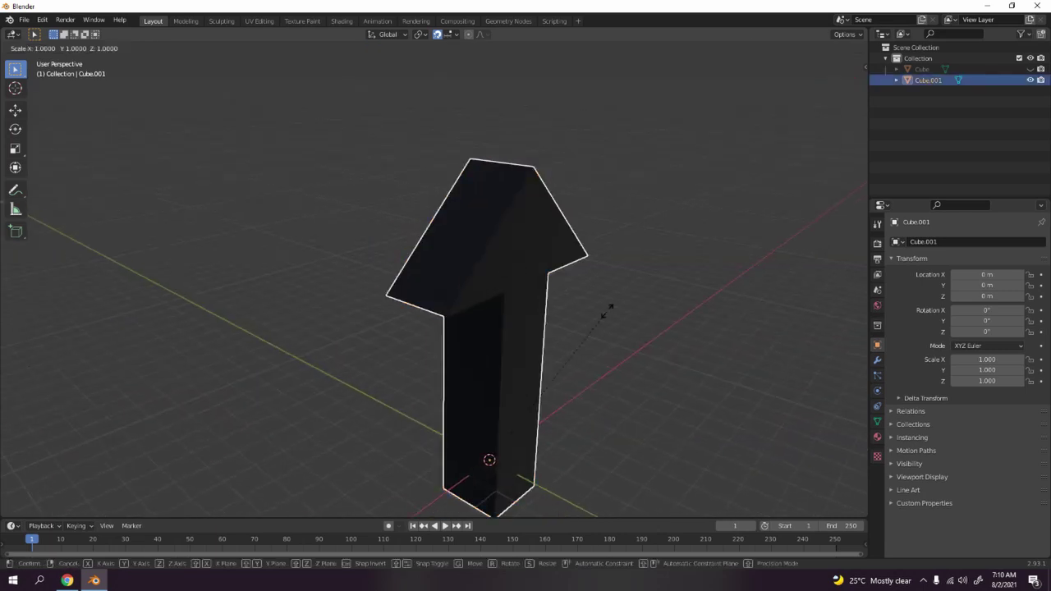
key("y")
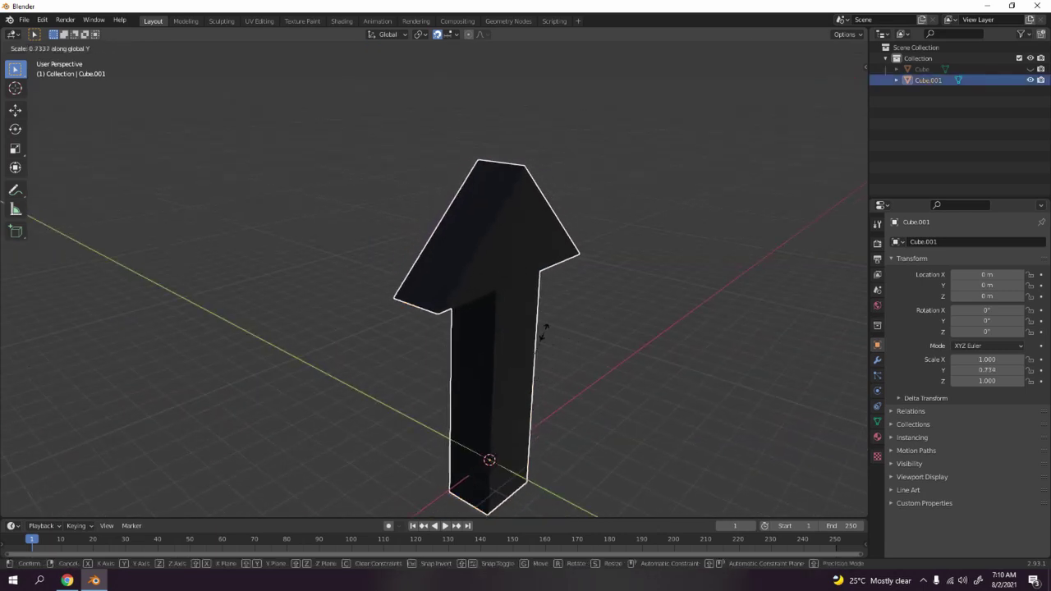
left_click(513, 352)
Scale the arrow along the X axis to about 0.53 to narrow it, and deselect it
middle_click_drag(614, 232, 605, 284)
key("s")
key("x")
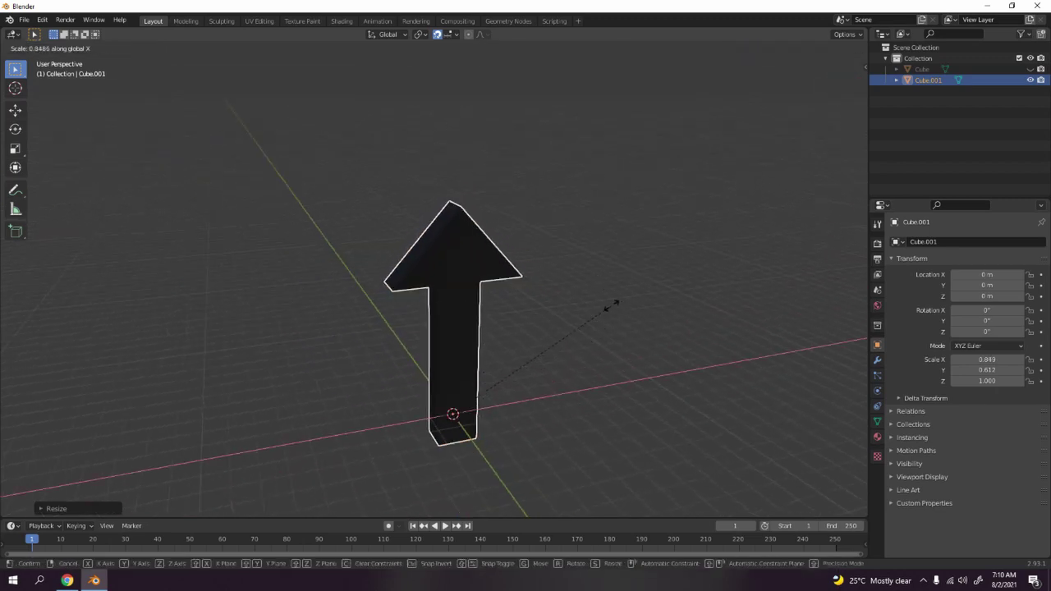
left_click(521, 320)
left_click(553, 258)
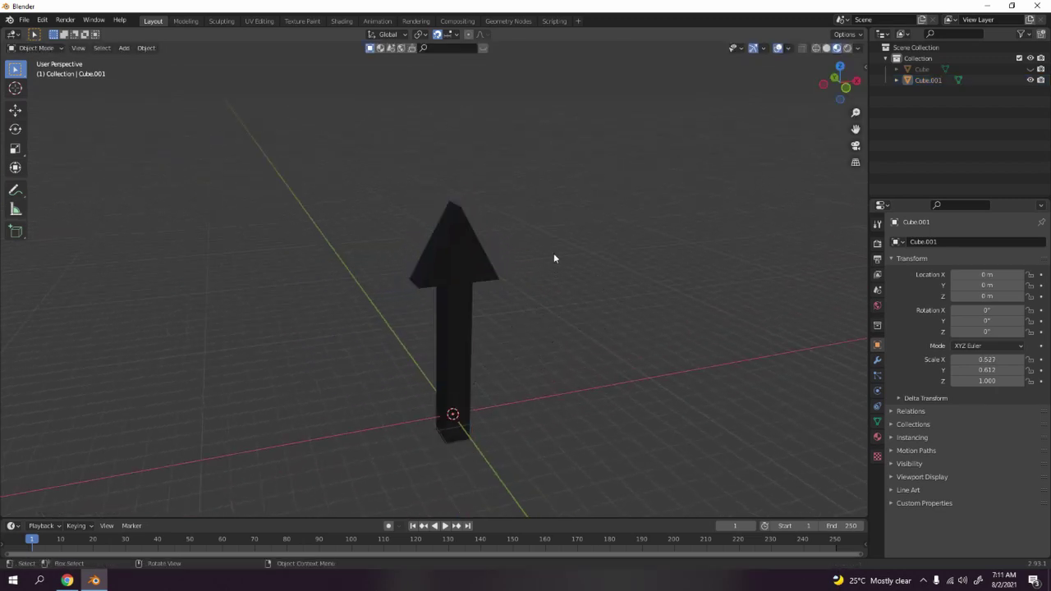
Examine the finished black arrow's proportions from several angles
middle_click_drag(523, 217, 513, 254)
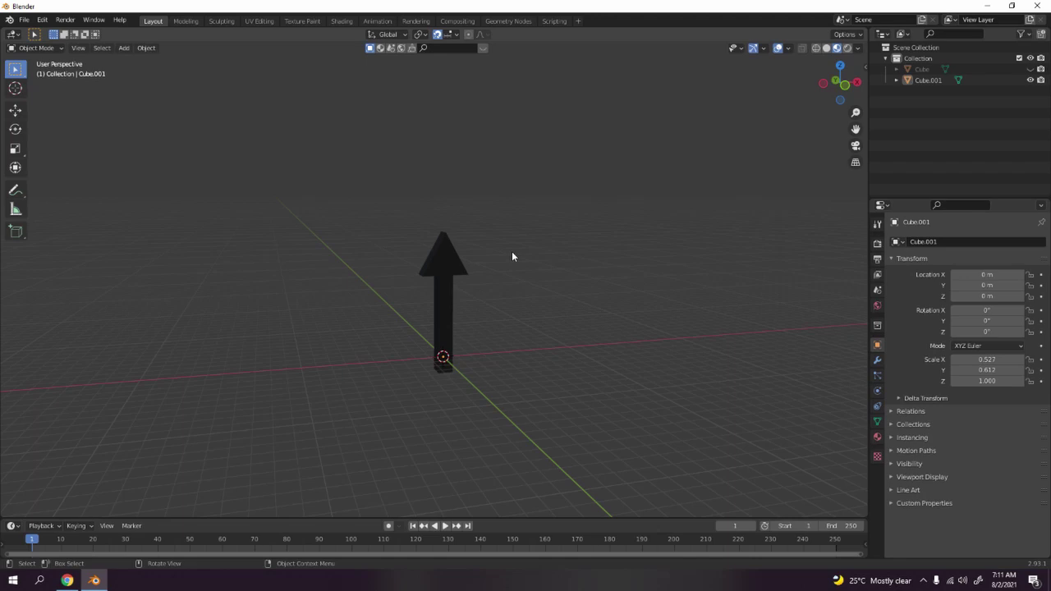
middle_click_drag(509, 257, 452, 273)
scroll(475, 219, "up", 3)
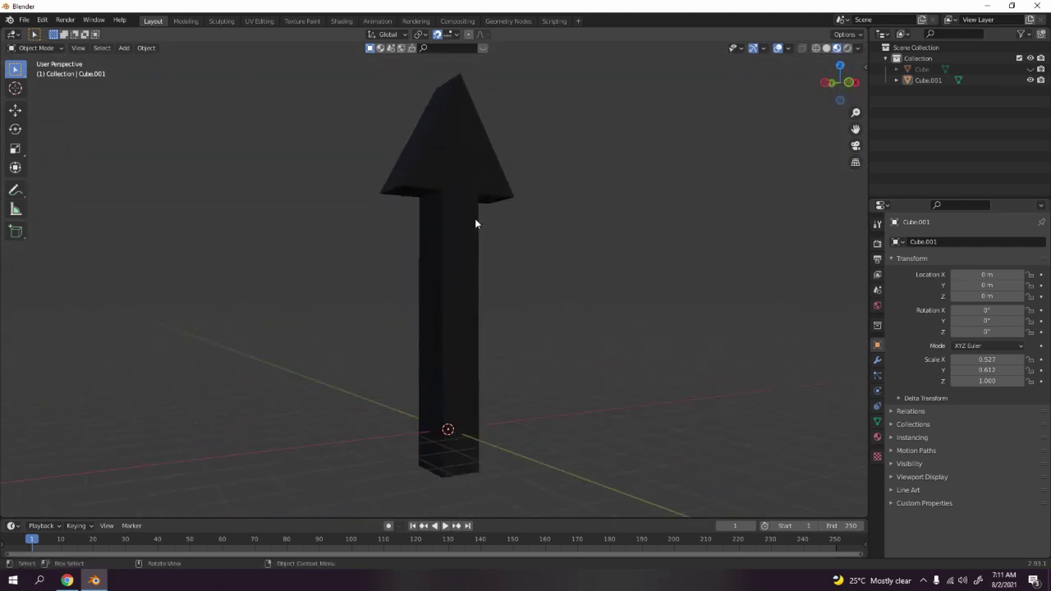
mouse_move(495, 221)
middle_mouse_down("shift")
mouse_move(496, 255)
mouse_move(477, 280)
mouse_move(429, 261)
mouse_move(421, 243)
mouse_move(486, 222)
middle_mouse_up("shift")
left_click(428, 261)
left_click(534, 190)
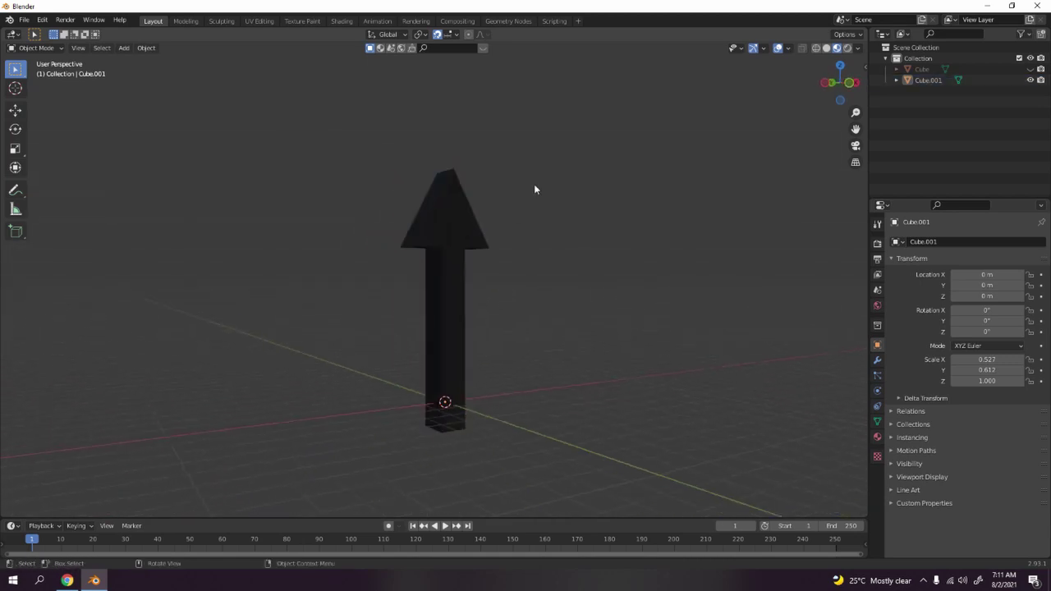